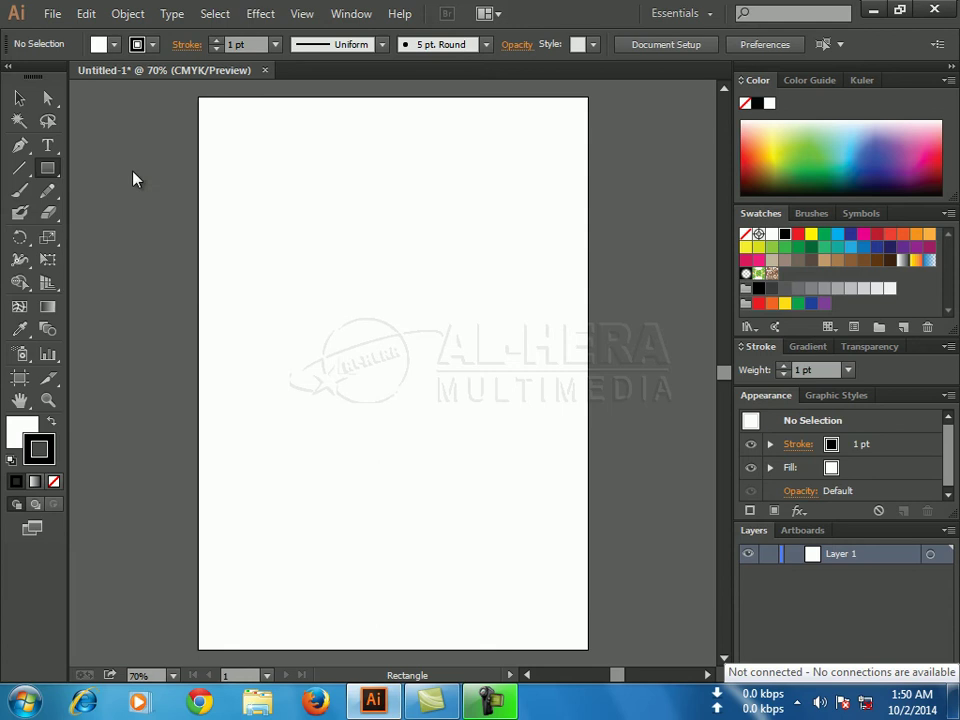
Draw a wide, flat rectangle with white fill and 1 pt black stroke across the upper part of the artboard
{"action": "left_click", "coordinate": [27, 432]}
{"action": "left_click", "coordinate": [52, 450]}
{"action": "left_click_drag", "start_coordinate": [255, 208], "coordinate": [531, 255]}
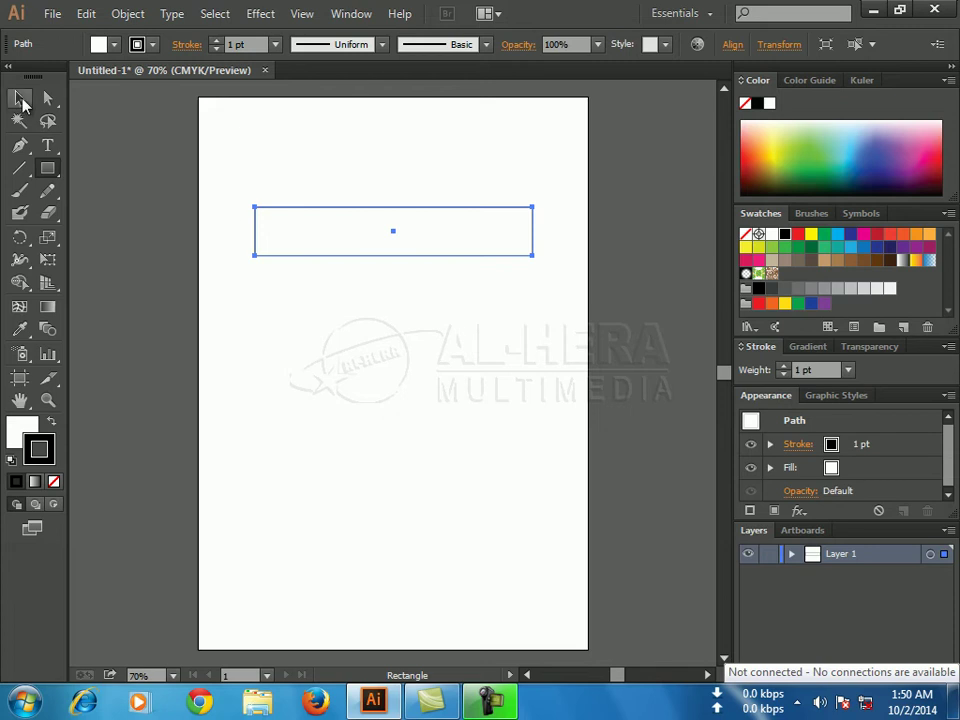
{"action": "left_click", "coordinate": [21, 99]}
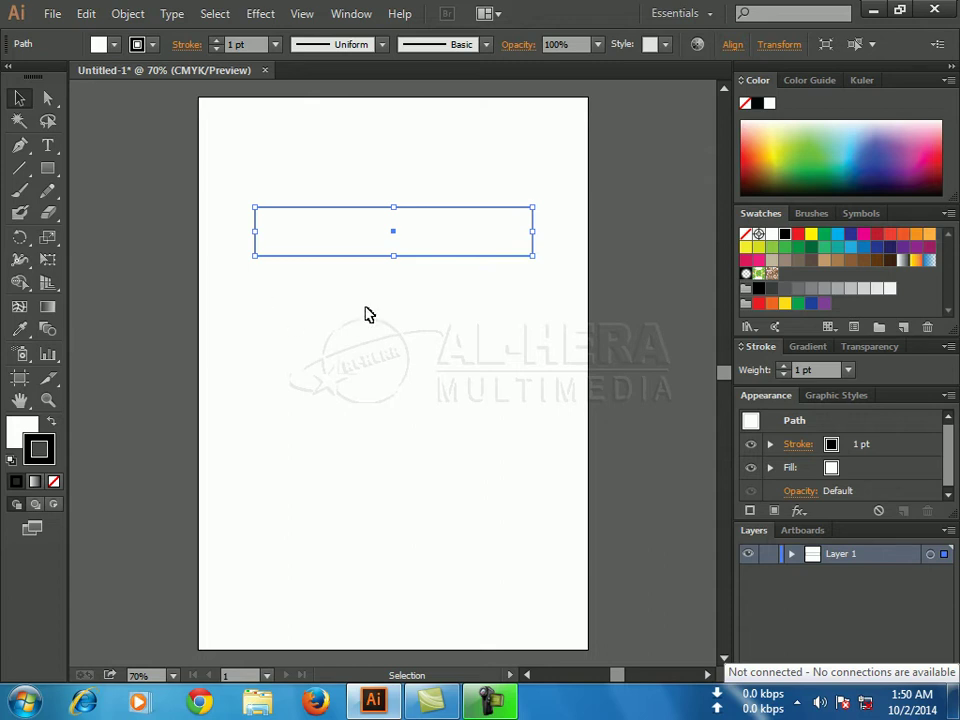
Rotate the rectangle by 30° around its centre with the preview turned on
{"action": "double_click", "coordinate": [20, 239]}
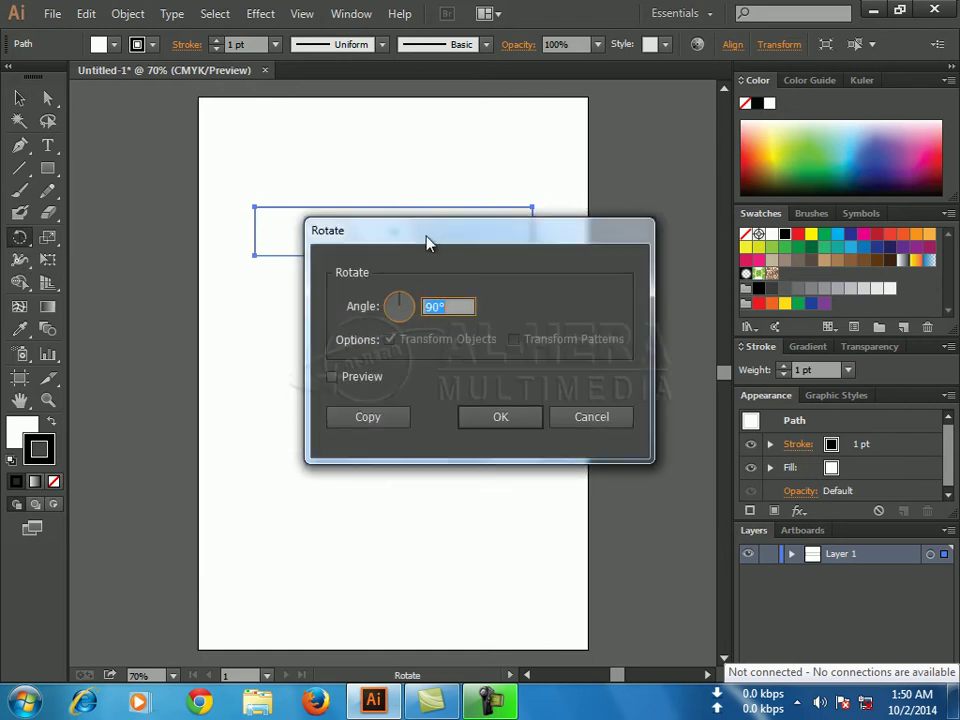
{"action": "left_click_drag", "start_coordinate": [426, 240], "coordinate": [415, 324]}
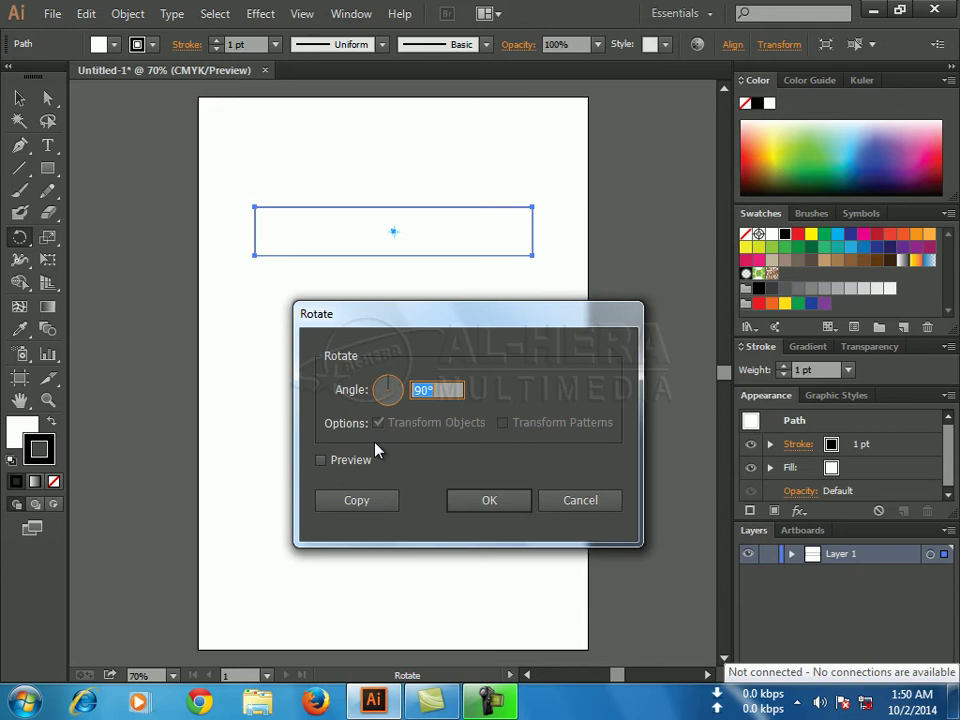
{"action": "left_click", "coordinate": [437, 390]}
{"action": "left_click_drag", "start_coordinate": [428, 390], "coordinate": [403, 392]}
{"action": "left_click", "coordinate": [320, 460]}
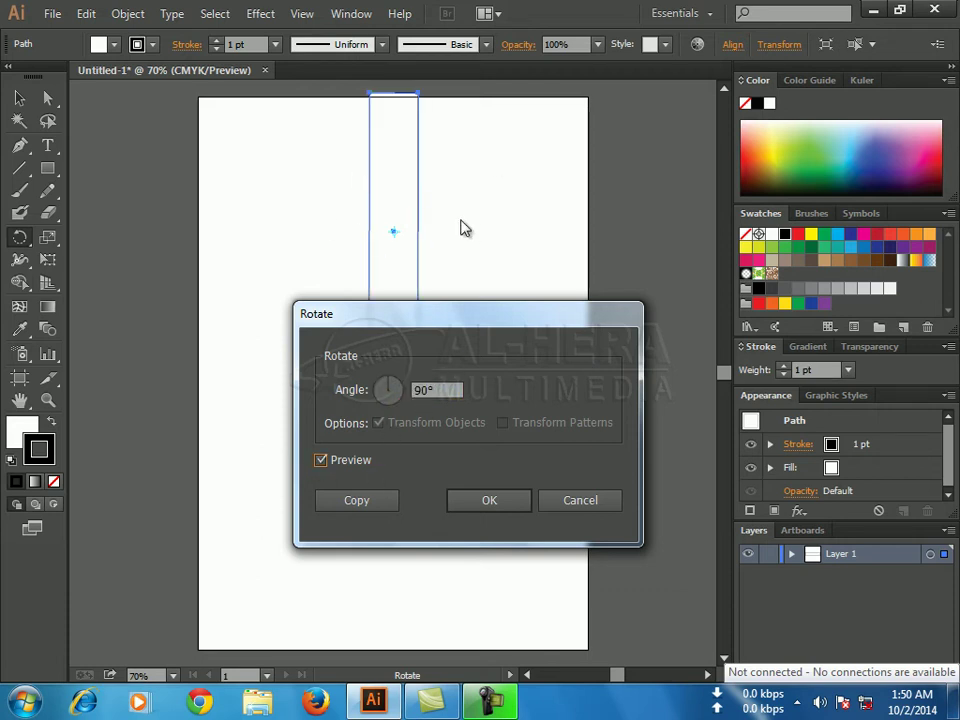
{"action": "double_click", "coordinate": [428, 391]}
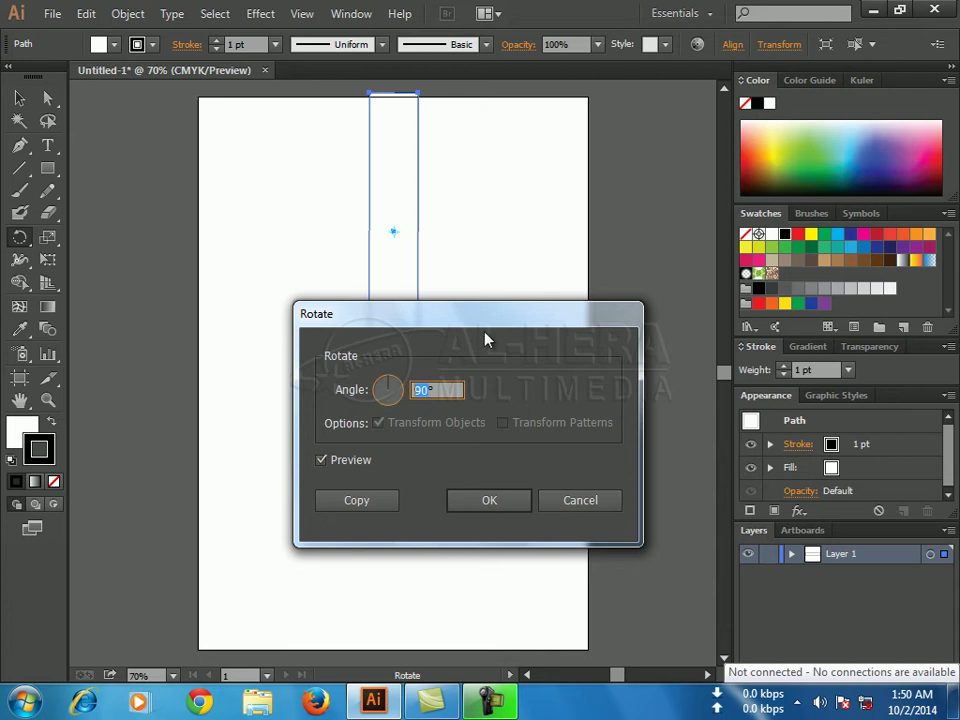
{"action": "type", "text": "30"}
{"action": "left_click", "coordinate": [487, 501]}
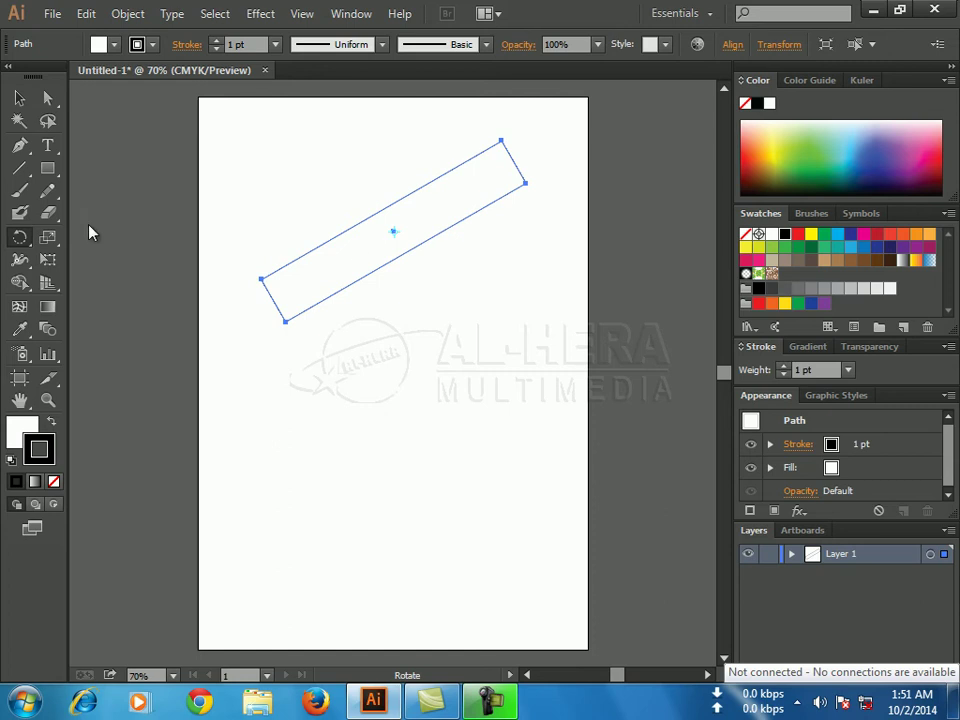
Rotate the tilted rectangle by a further 160° around its centre
{"action": "double_click", "coordinate": [19, 237]}
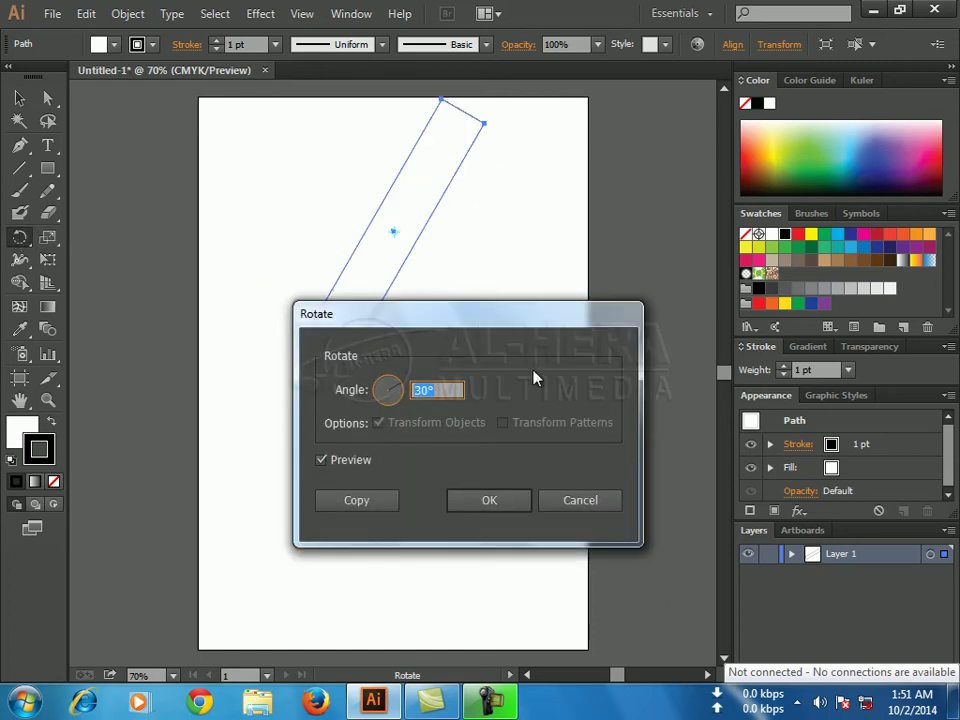
{"action": "type", "text": "160"}
{"action": "left_click", "coordinate": [467, 506]}
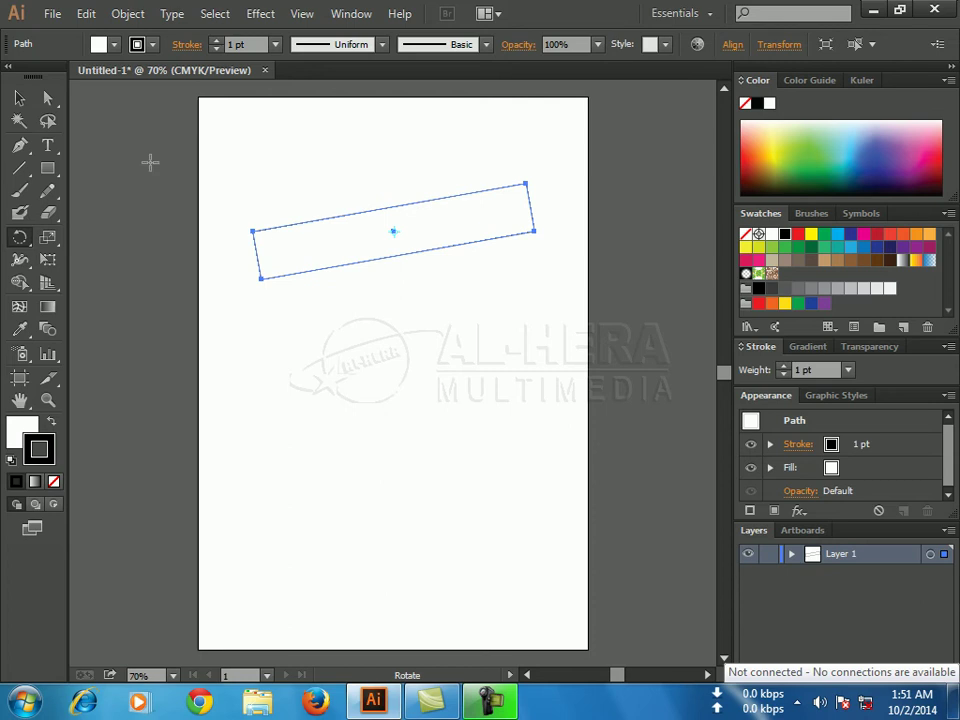
Turn the tilted rectangle freehand by its corner back to horizontal and deselect it
{"action": "left_click", "coordinate": [19, 98]}
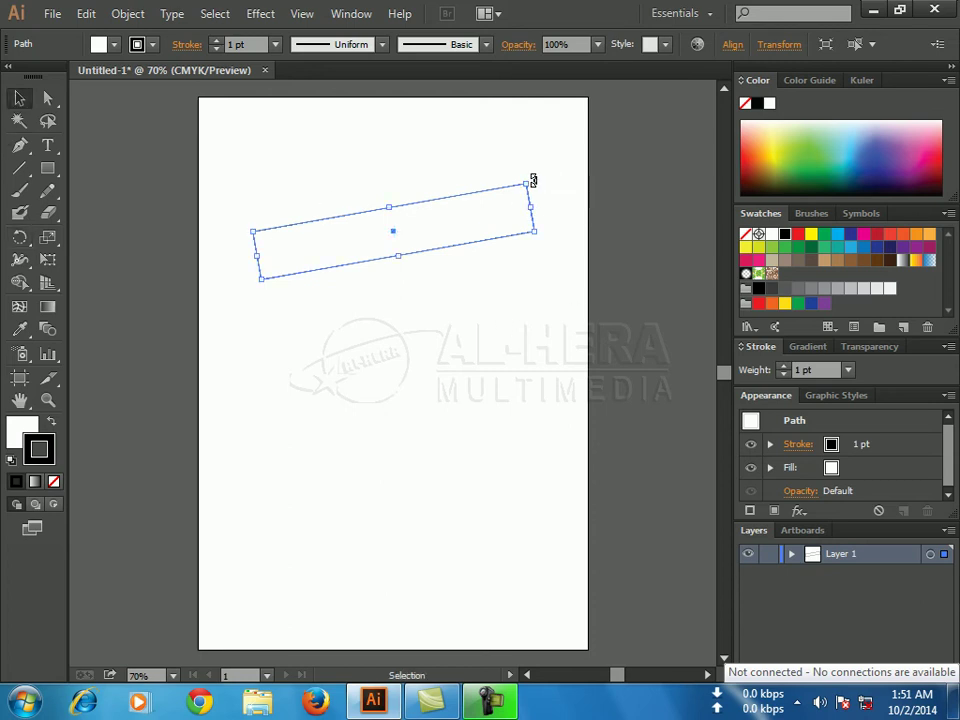
{"action": "left_click_drag", "start_coordinate": [533, 180], "coordinate": [538, 208]}
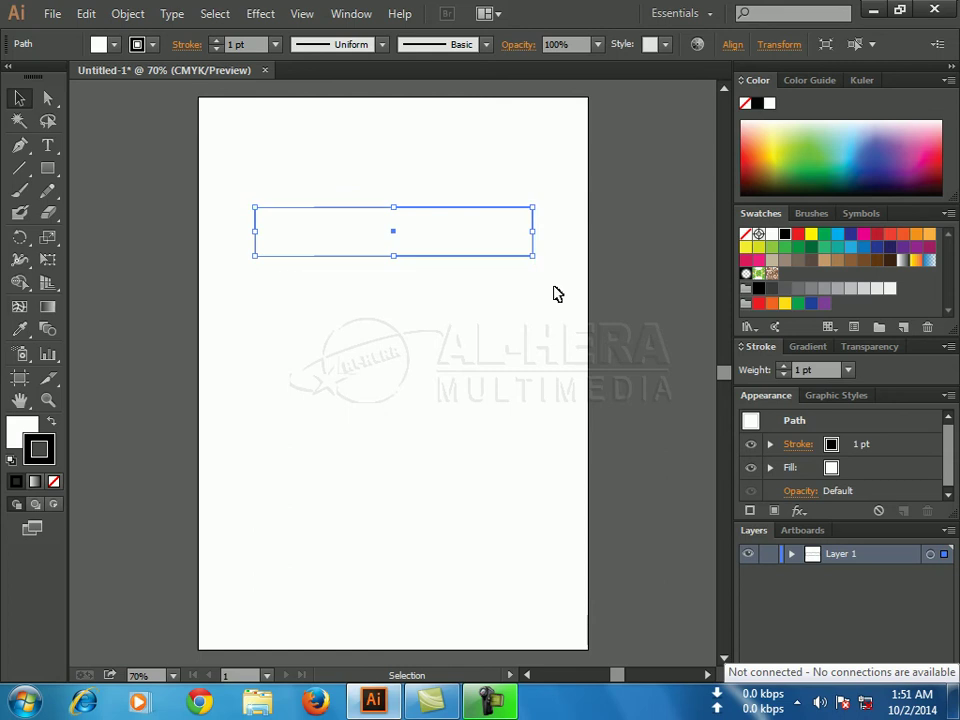
{"action": "left_click", "coordinate": [360, 289]}
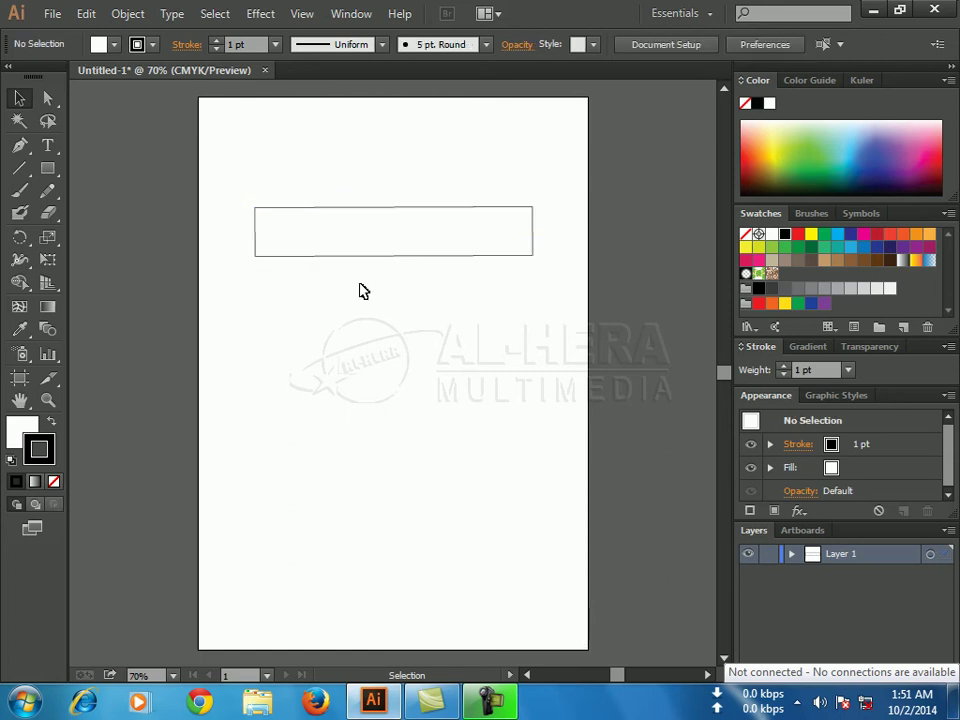
Select the rectangle again and apply a 0° rotation with the preview turned off
{"action": "left_click", "coordinate": [392, 232]}
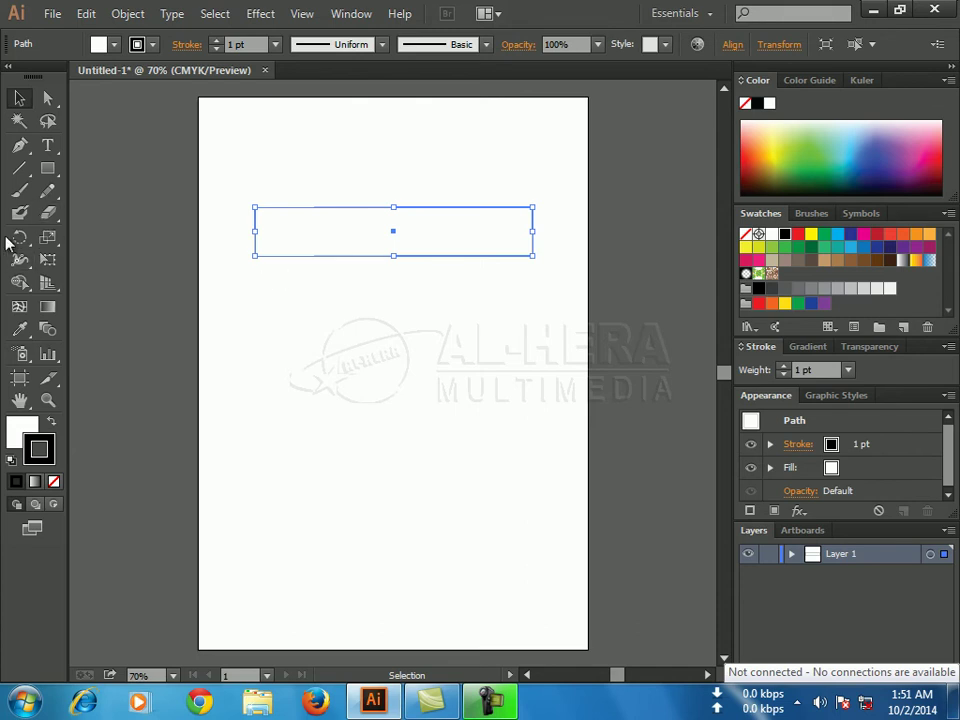
{"action": "left_click", "coordinate": [328, 300]}
{"action": "left_click", "coordinate": [332, 256]}
{"action": "double_click", "coordinate": [19, 238]}
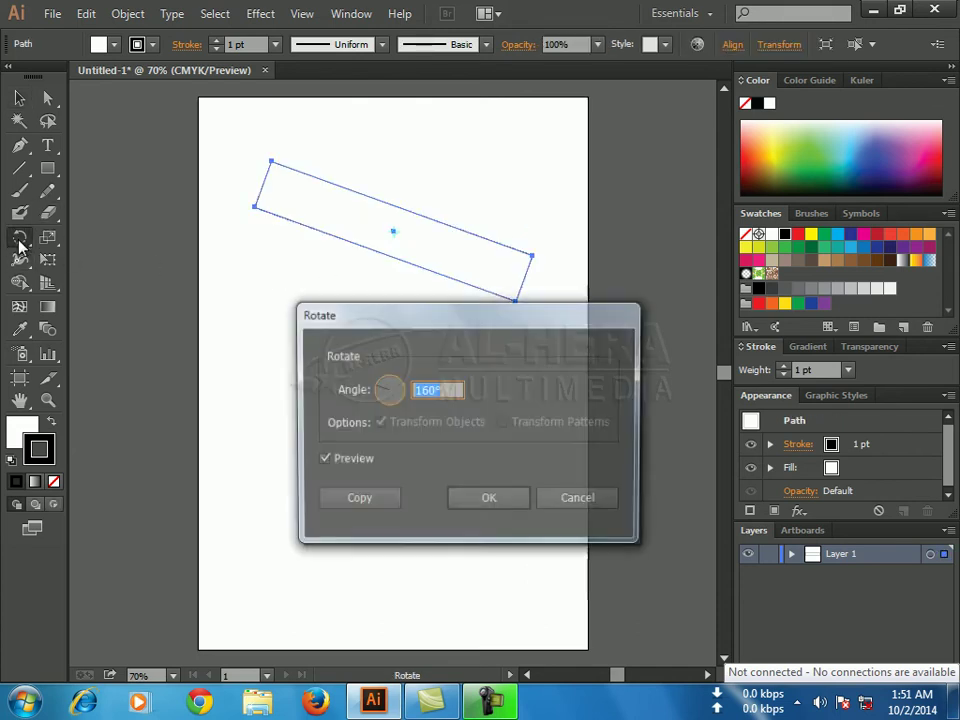
{"action": "mouse_move", "coordinate": [482, 321]}
{"action": "left_mouse_down"}
{"action": "mouse_move", "coordinate": [482, 336]}
{"action": "mouse_move", "coordinate": [478, 317]}
{"action": "left_mouse_up"}
{"action": "left_click", "coordinate": [319, 456]}
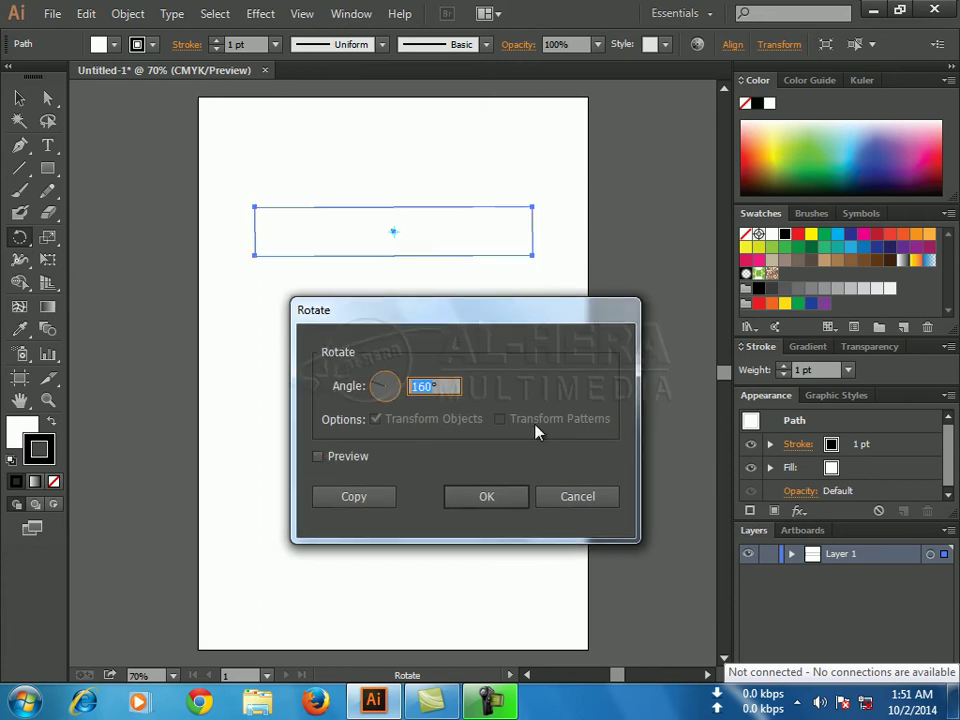
{"action": "type", "text": "0"}
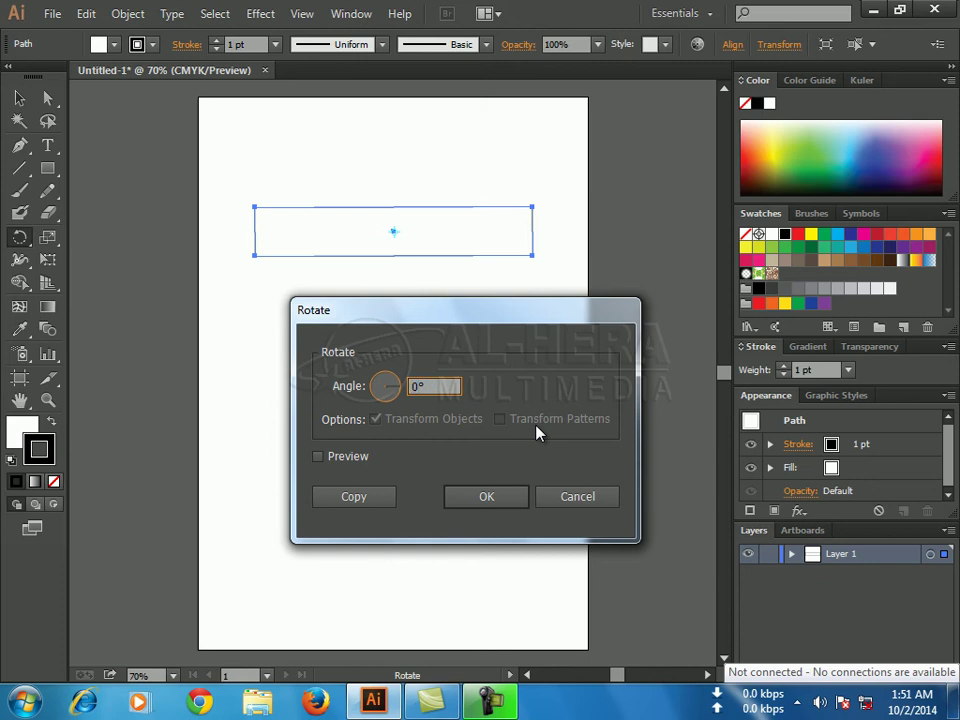
{"action": "left_click", "coordinate": [484, 494]}
Rotate the rectangle freehand about 78° clockwise around a pivot point set below it, and delete it
{"action": "left_click", "coordinate": [422, 326]}
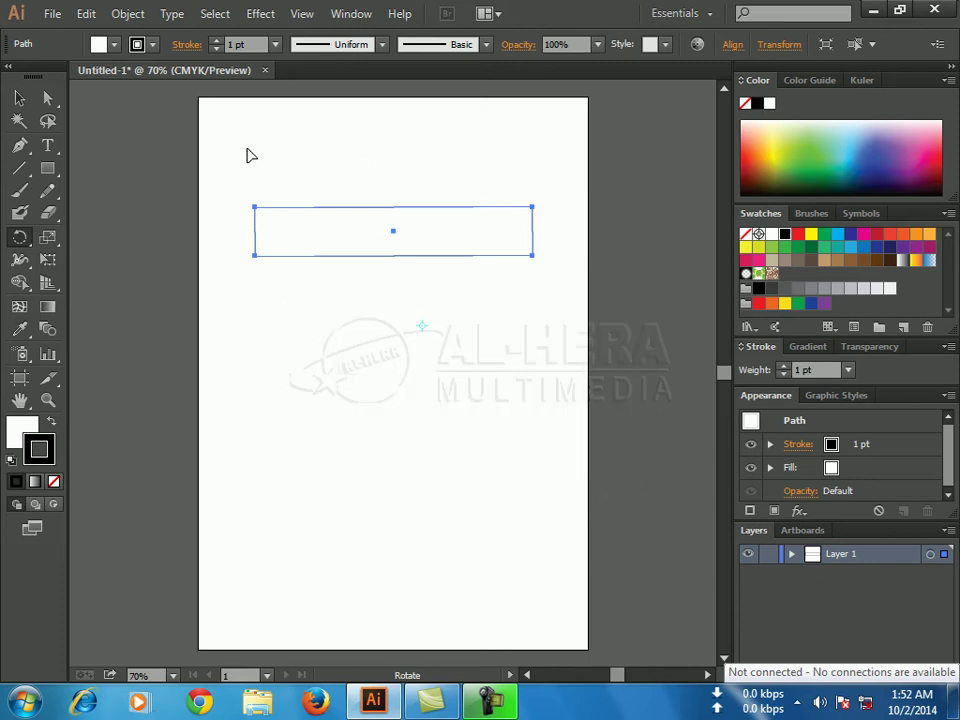
{"action": "left_click_drag", "start_coordinate": [246, 154], "coordinate": [448, 369]}
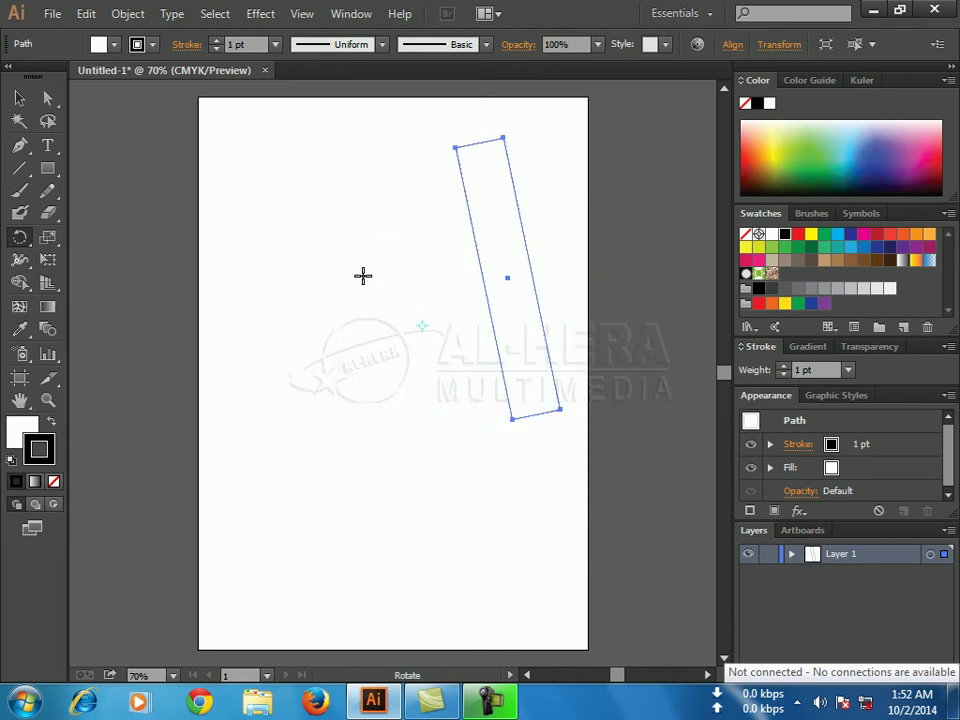
{"action": "key", "text": "Delete"}
{"action": "left_click", "coordinate": [18, 97]}
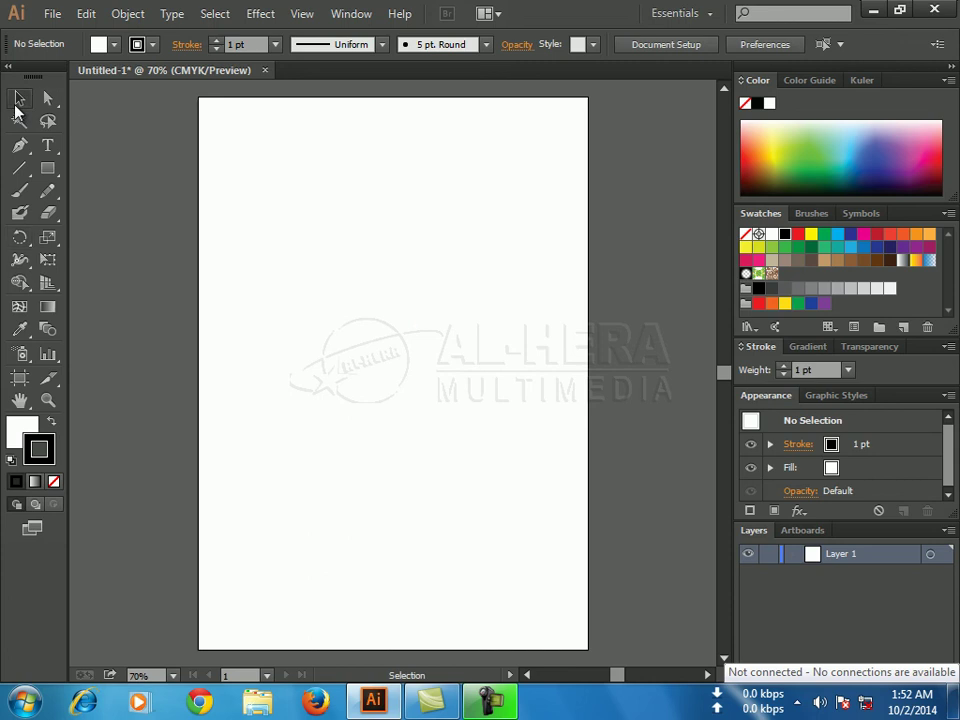
Draw a new wide, flat rectangle in the upper part of the empty artboard
{"action": "left_click", "coordinate": [47, 168]}
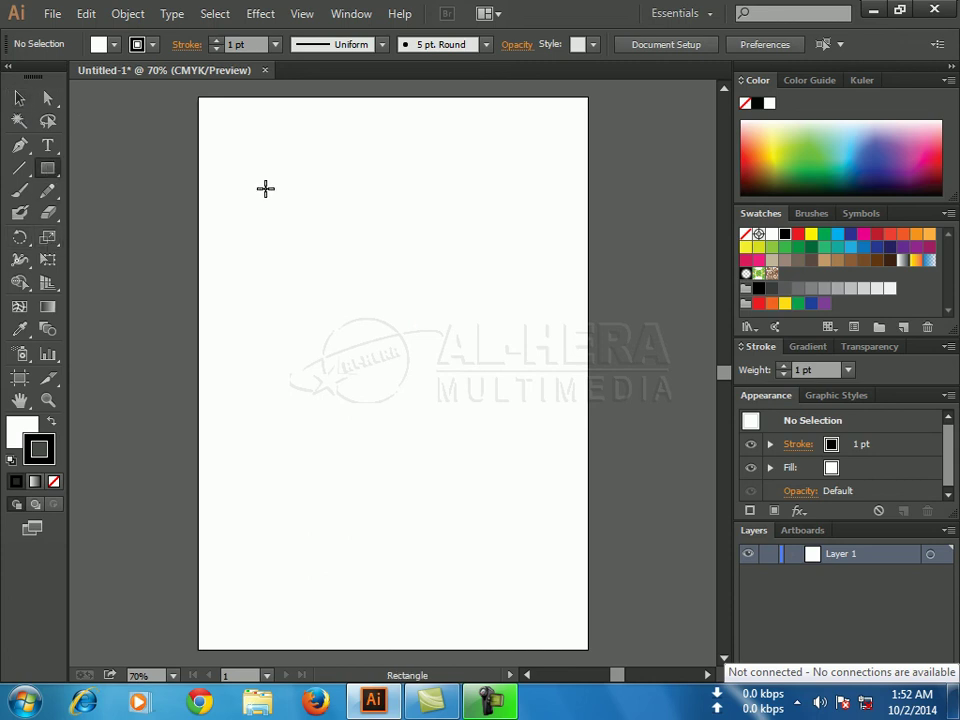
{"action": "left_click_drag", "start_coordinate": [265, 188], "coordinate": [540, 233]}
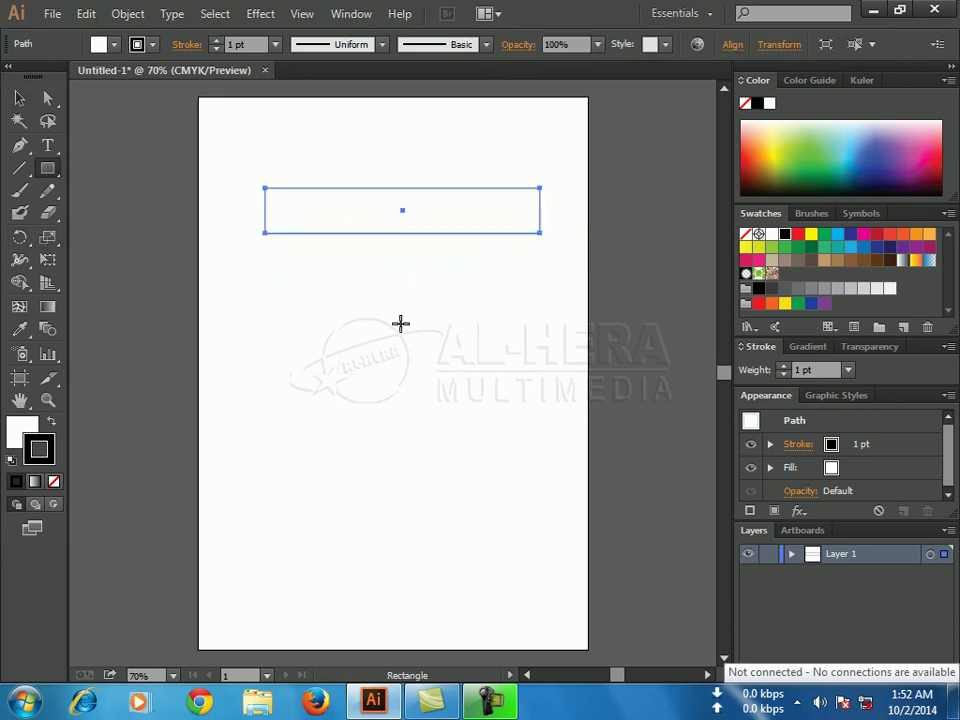
{"action": "left_click", "coordinate": [19, 97]}
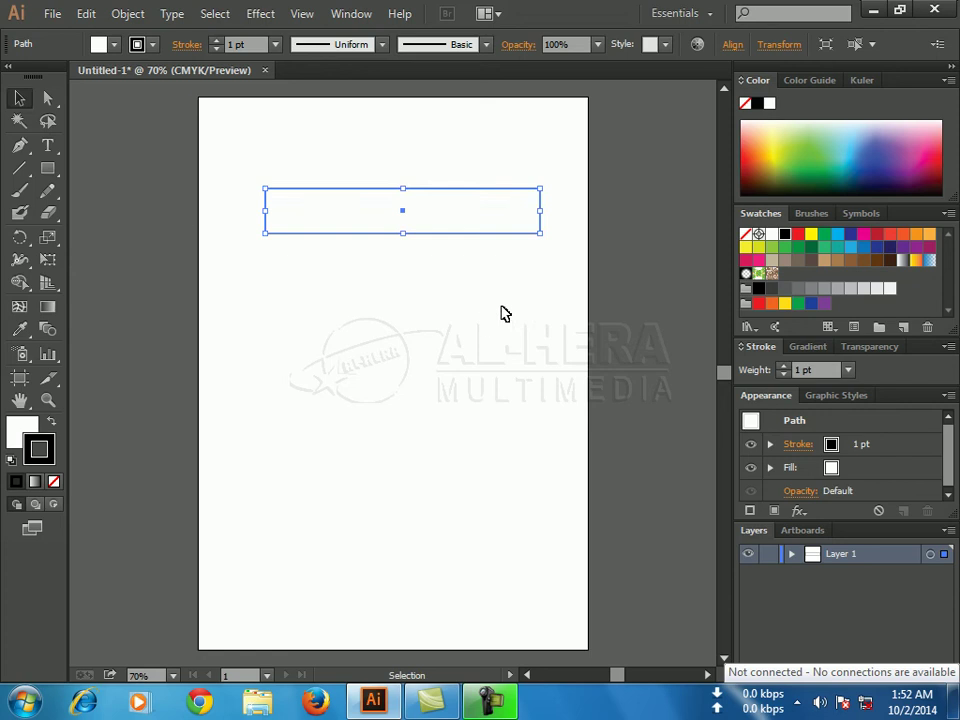
Create a copy of the rectangle rotated by 90° around its centre, with the preview on, to form a cross
{"action": "double_click", "coordinate": [19, 237]}
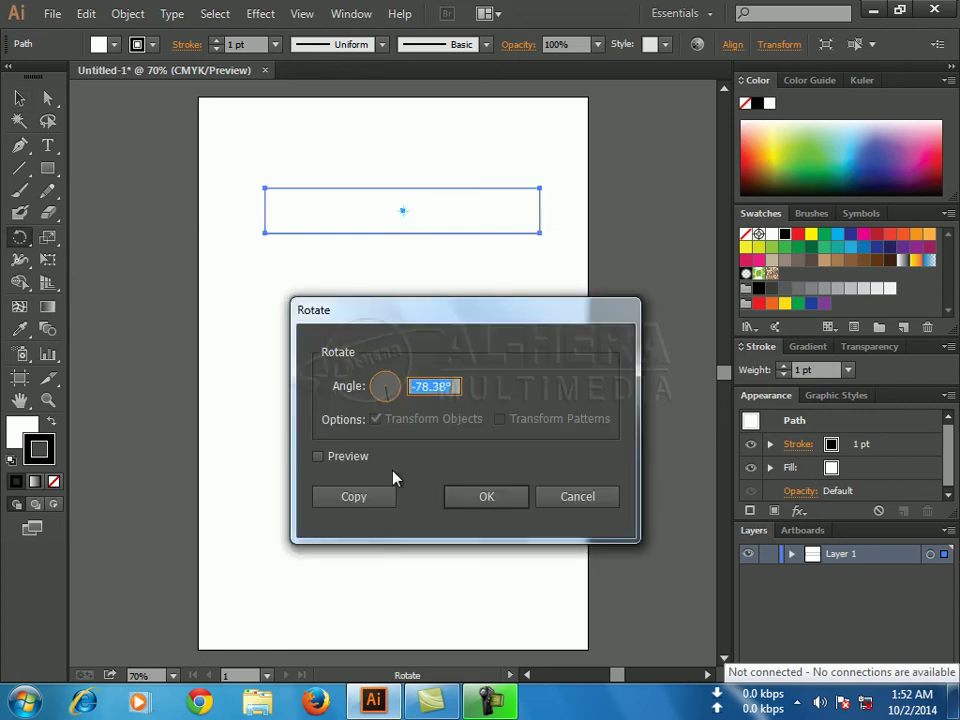
{"action": "left_click", "coordinate": [318, 456]}
{"action": "left_click", "coordinate": [319, 457]}
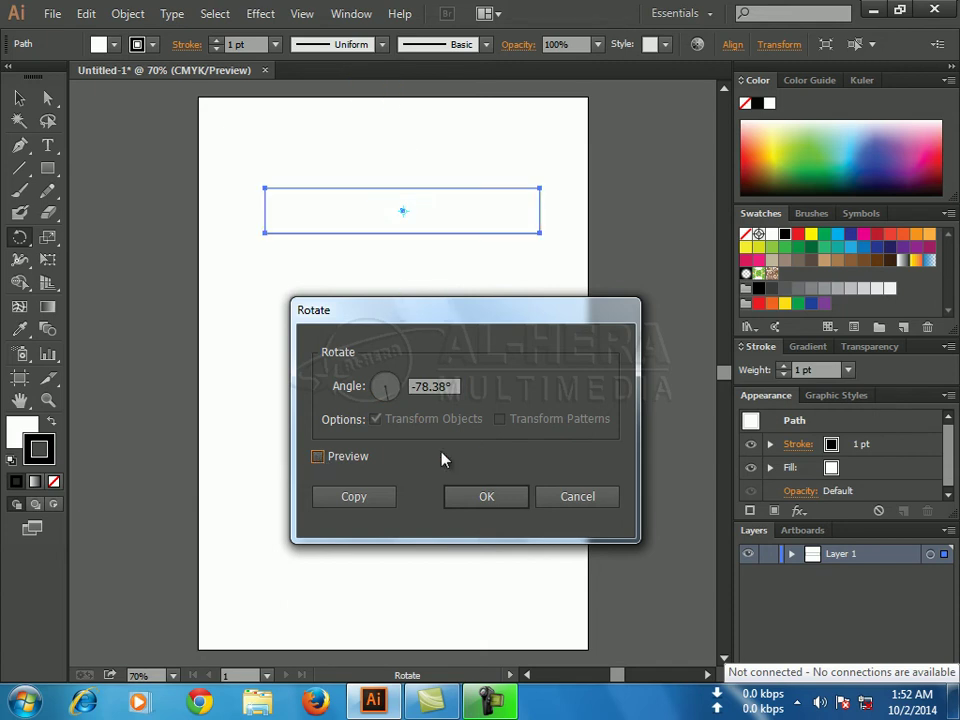
{"action": "left_click", "coordinate": [455, 386]}
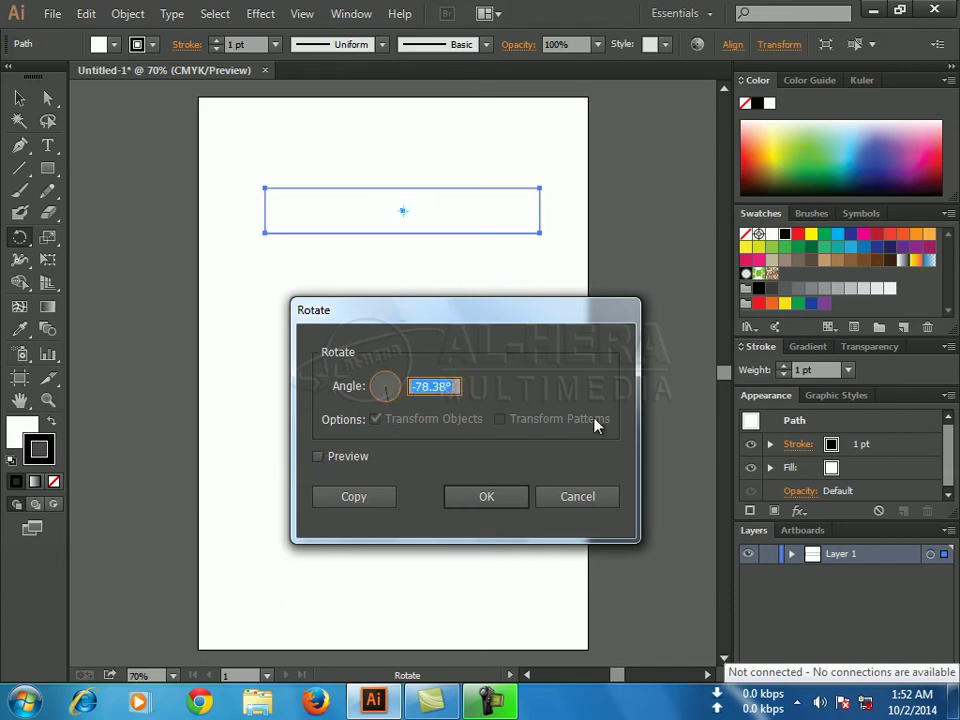
{"action": "type", "text": "90"}
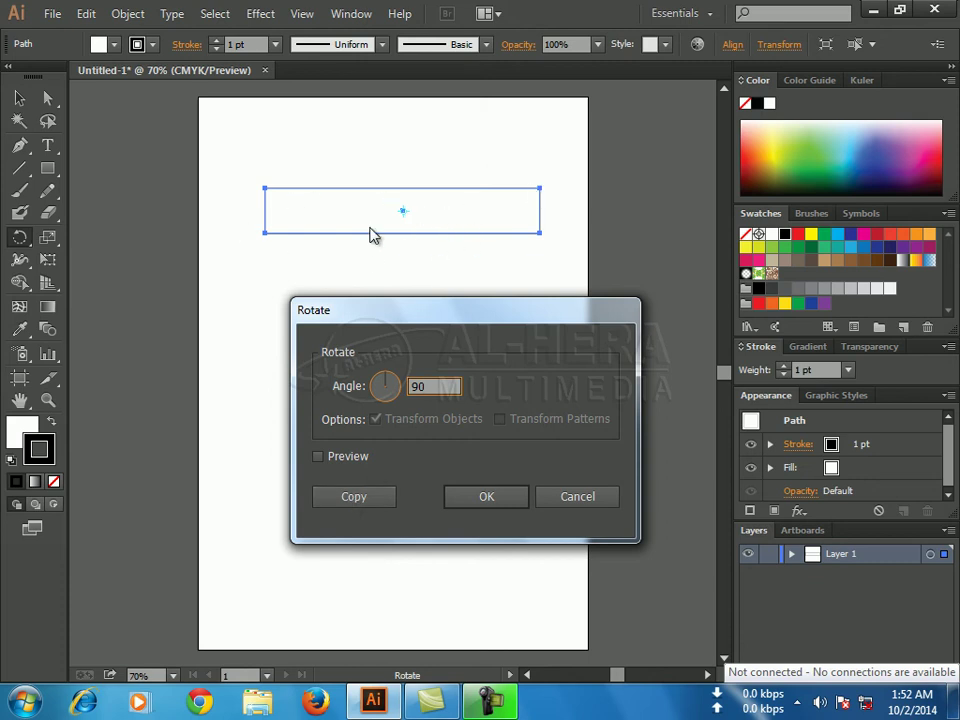
{"action": "left_click", "coordinate": [318, 456]}
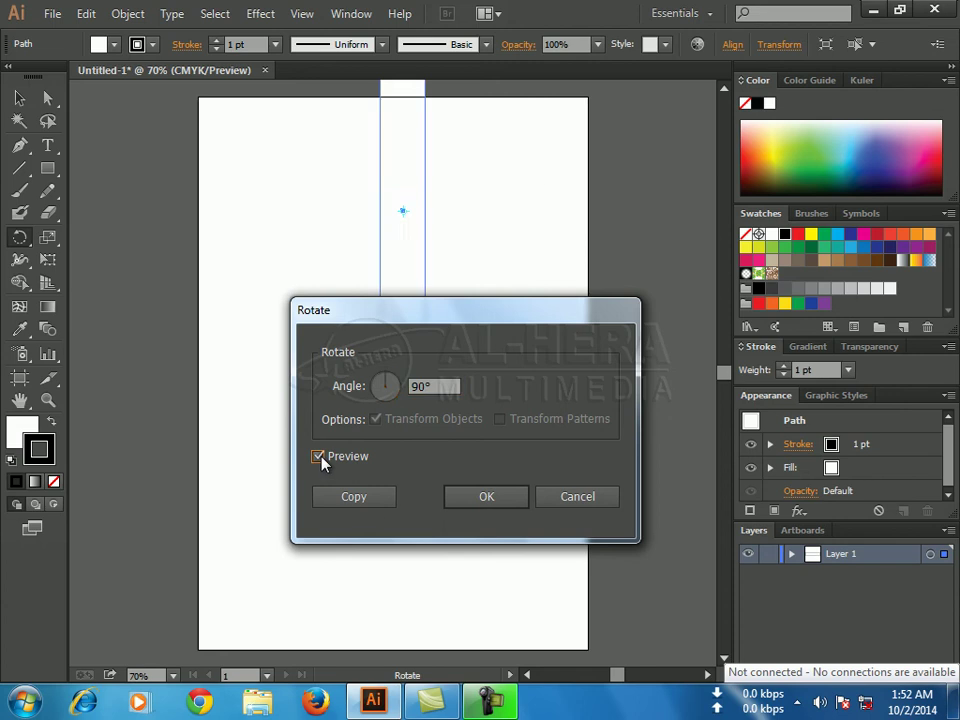
{"action": "left_click", "coordinate": [352, 497]}
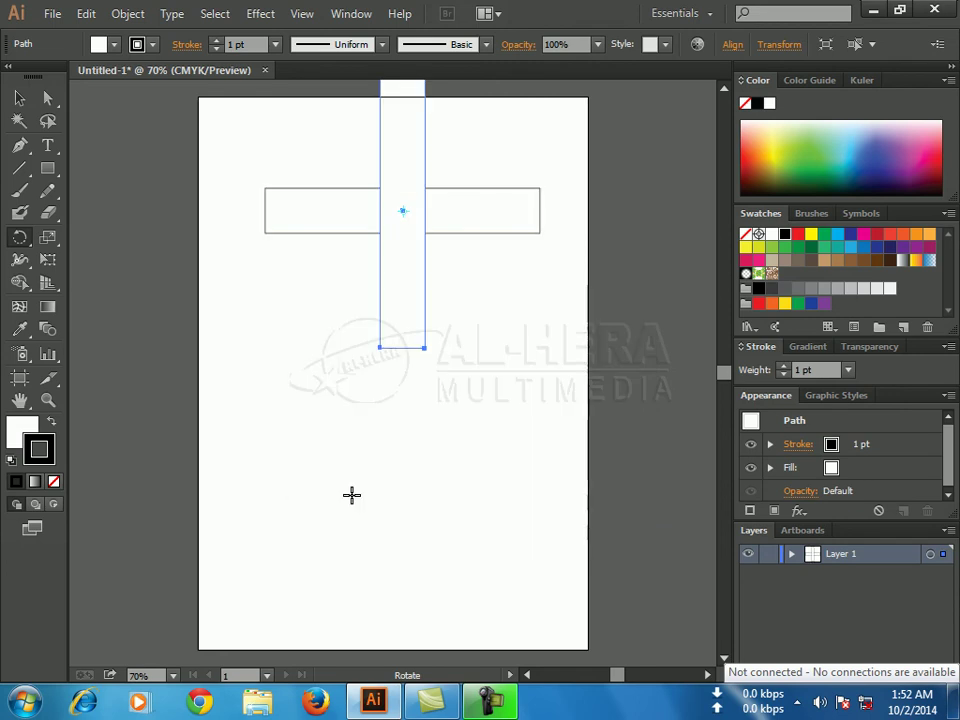
{"action": "left_click", "coordinate": [19, 97]}
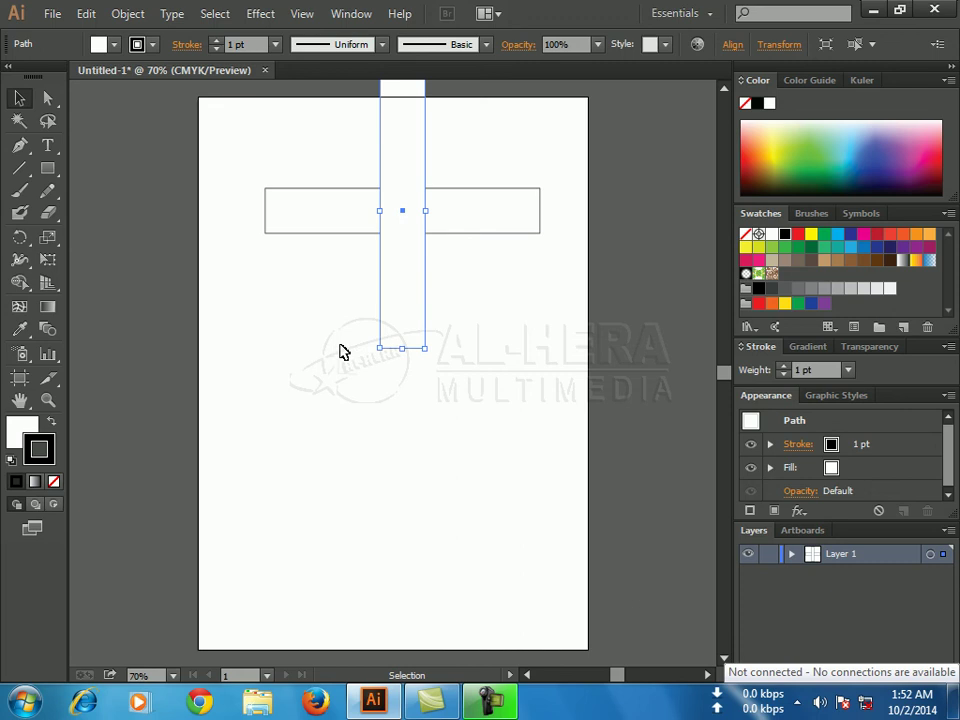
{"action": "double_click", "coordinate": [20, 238]}
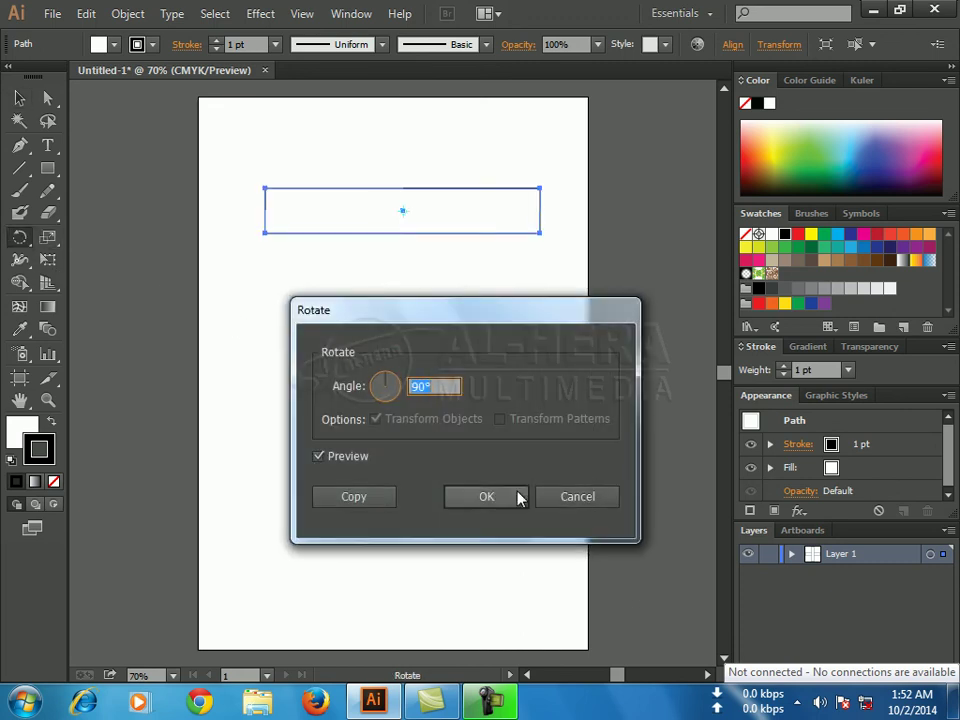
{"action": "left_click", "coordinate": [565, 498]}
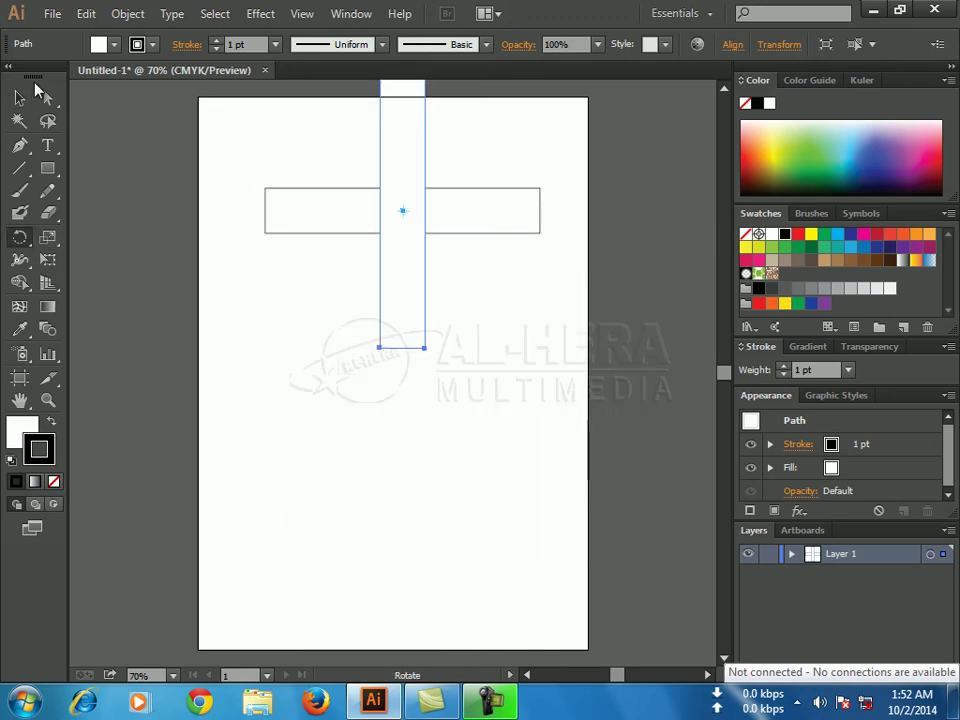
Select both crossed rectangles and delete them from the artboard
{"action": "left_click", "coordinate": [20, 98]}
{"action": "left_click_drag", "start_coordinate": [212, 103], "coordinate": [508, 355]}
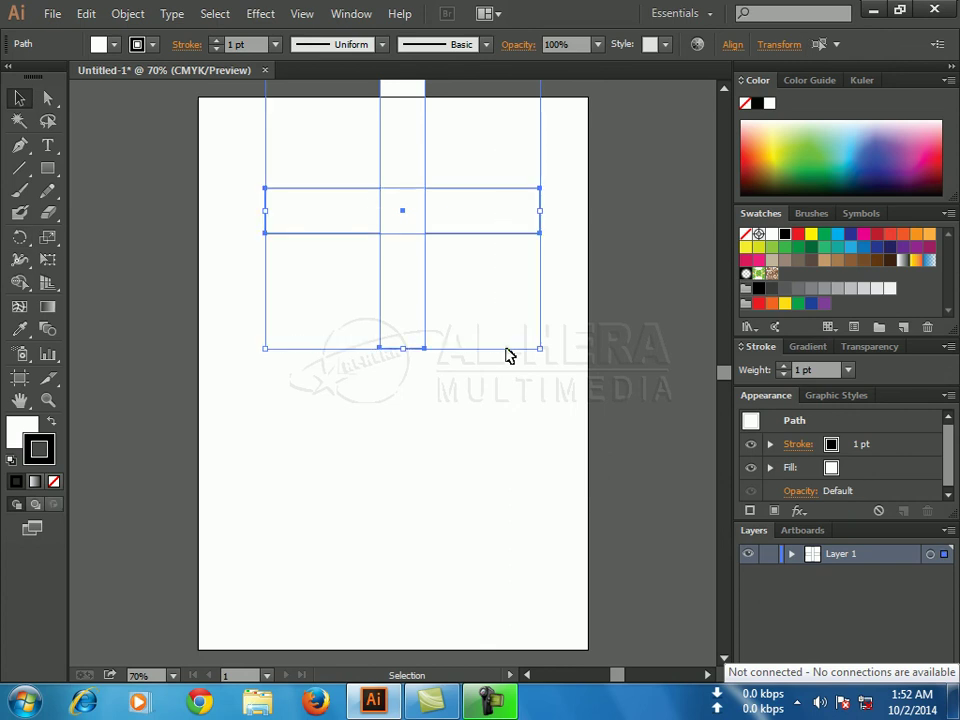
{"action": "key", "text": "Delete"}
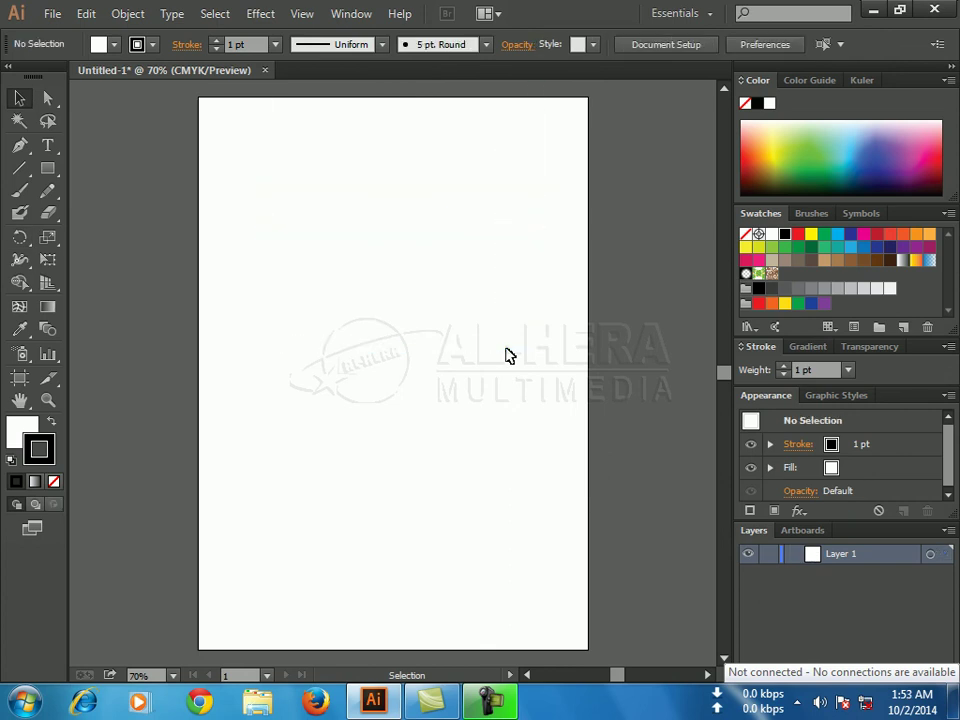
Draw a left-bulging arc with the Pen tool between two vertically aligned points in the upper artboard, removing the lower point's outgoing handle
{"action": "left_click", "coordinate": [21, 147]}
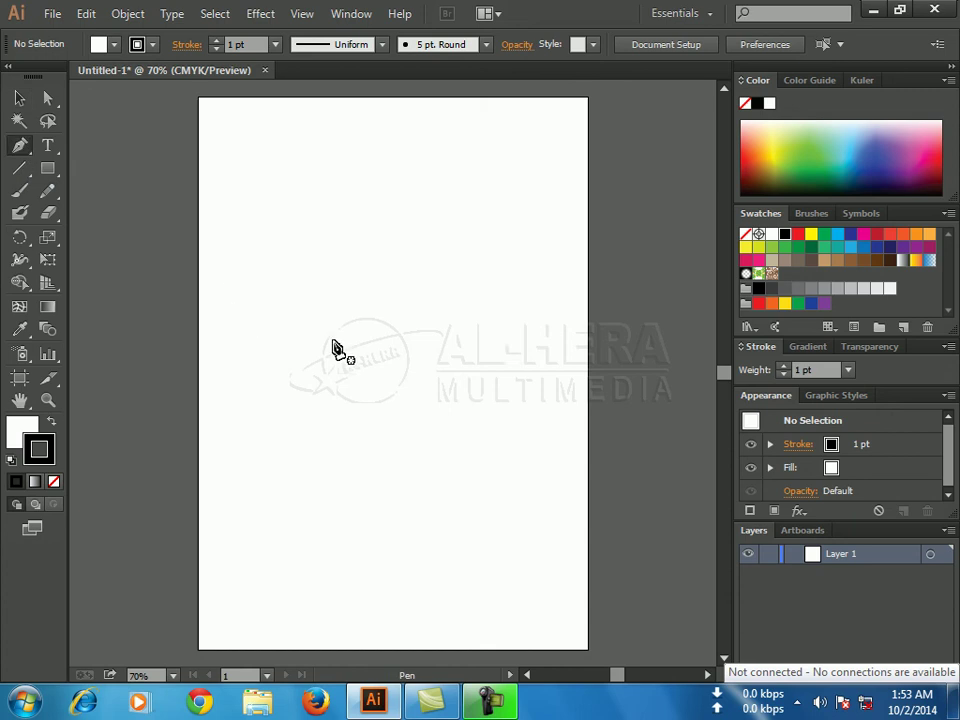
{"action": "left_click", "coordinate": [355, 209]}
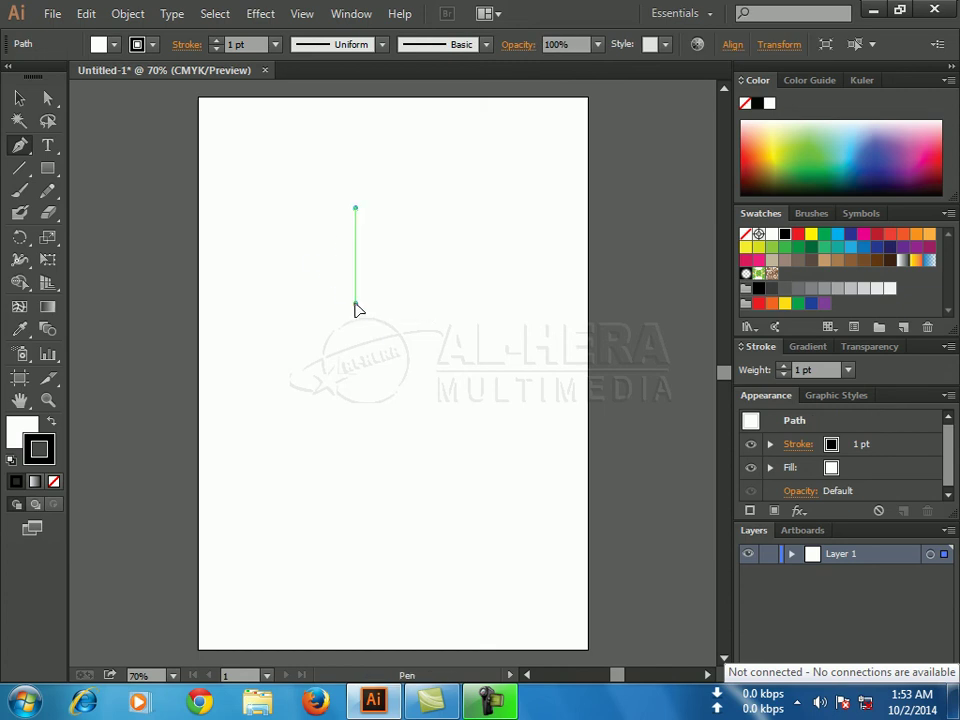
{"action": "left_click_drag", "start_coordinate": [355, 302], "coordinate": [420, 366]}
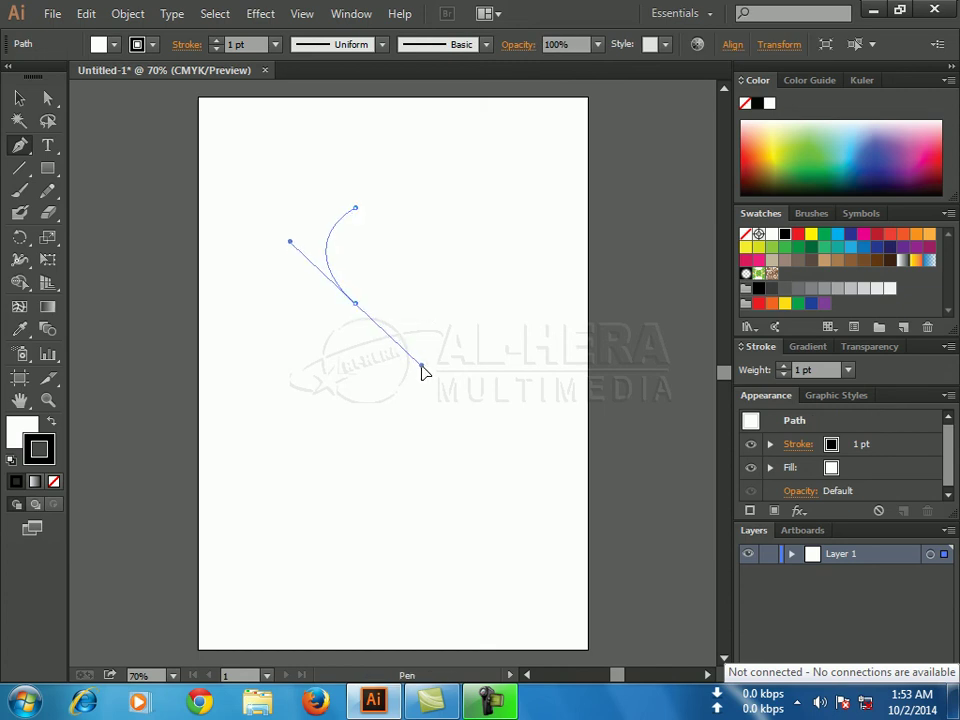
{"action": "left_click_drag", "start_coordinate": [422, 372], "coordinate": [392, 364]}
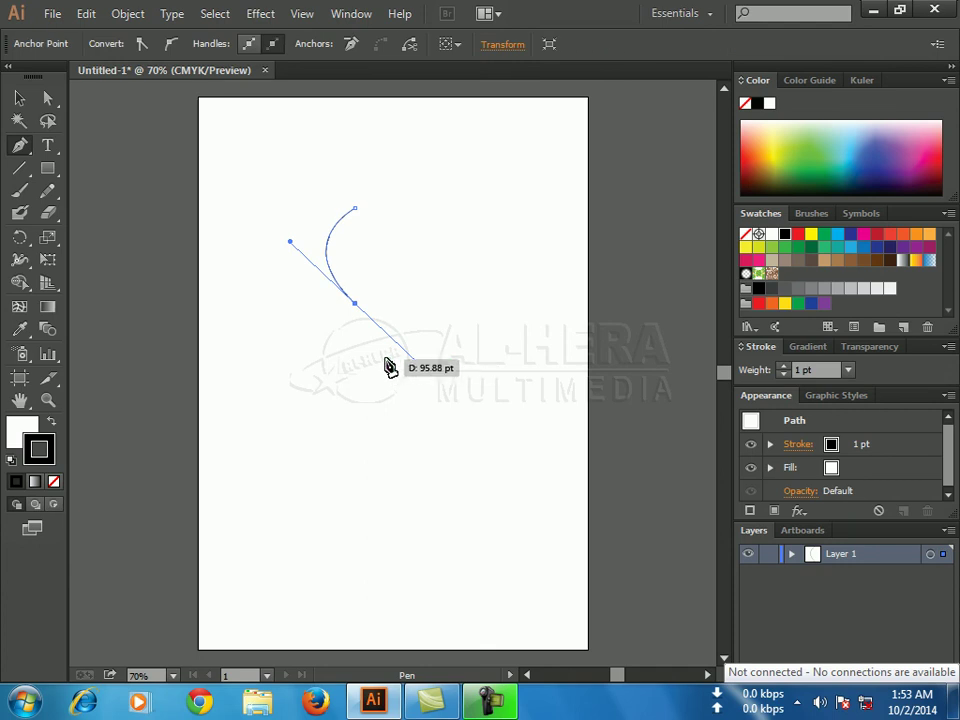
{"action": "left_click", "coordinate": [355, 303]}
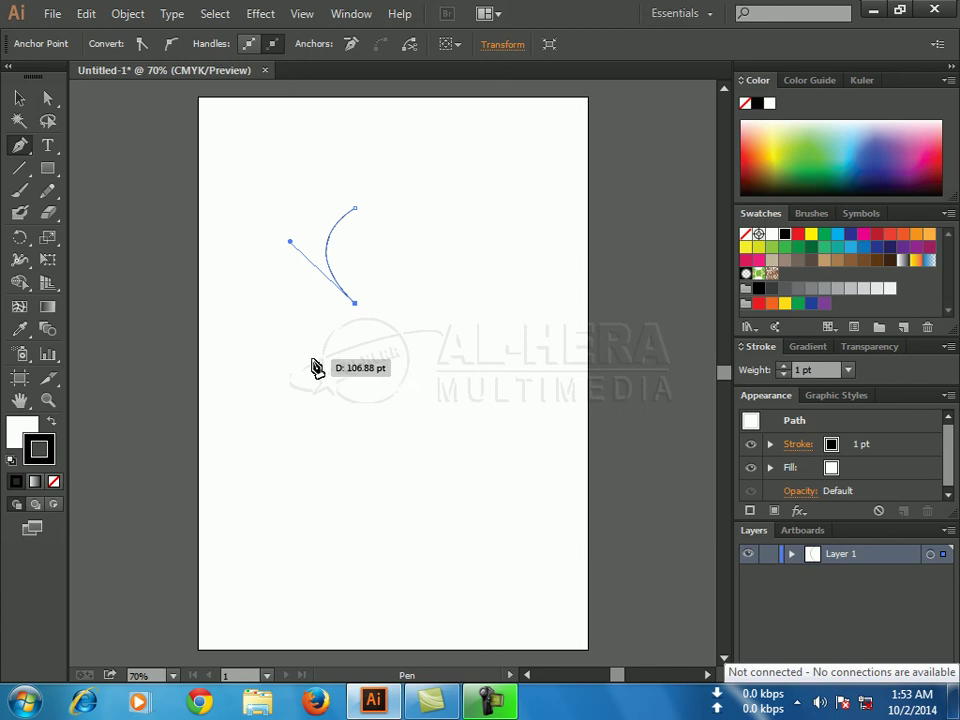
{"action": "left_click", "coordinate": [19, 98]}
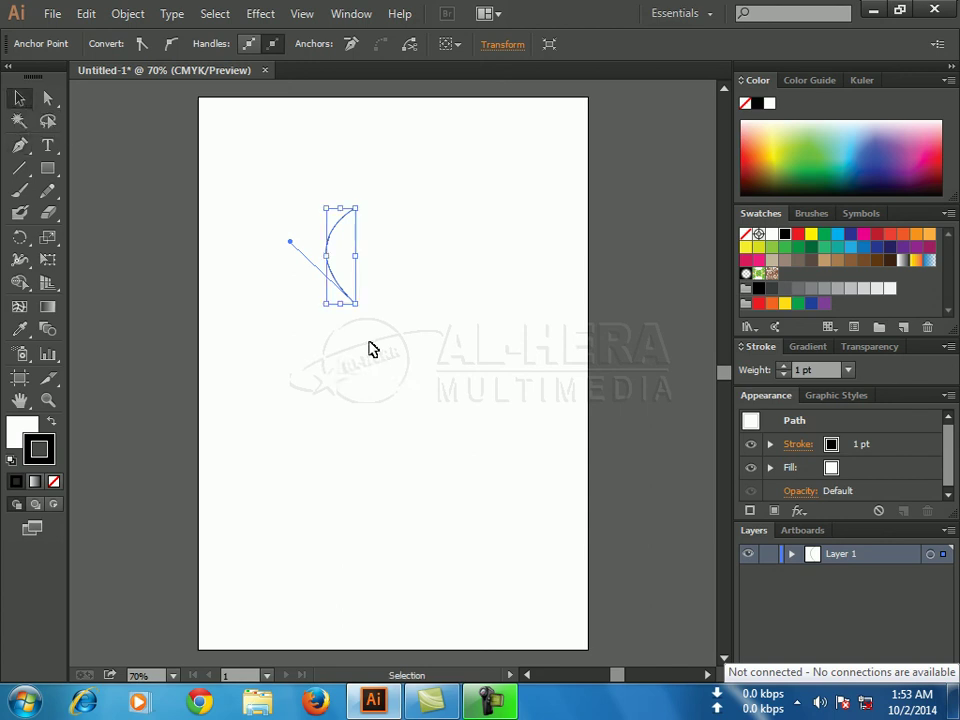
Create a copy of the arc reflected across the vertical axis to form a leaf shape, and deselect it
{"action": "left_click", "coordinate": [27, 244]}
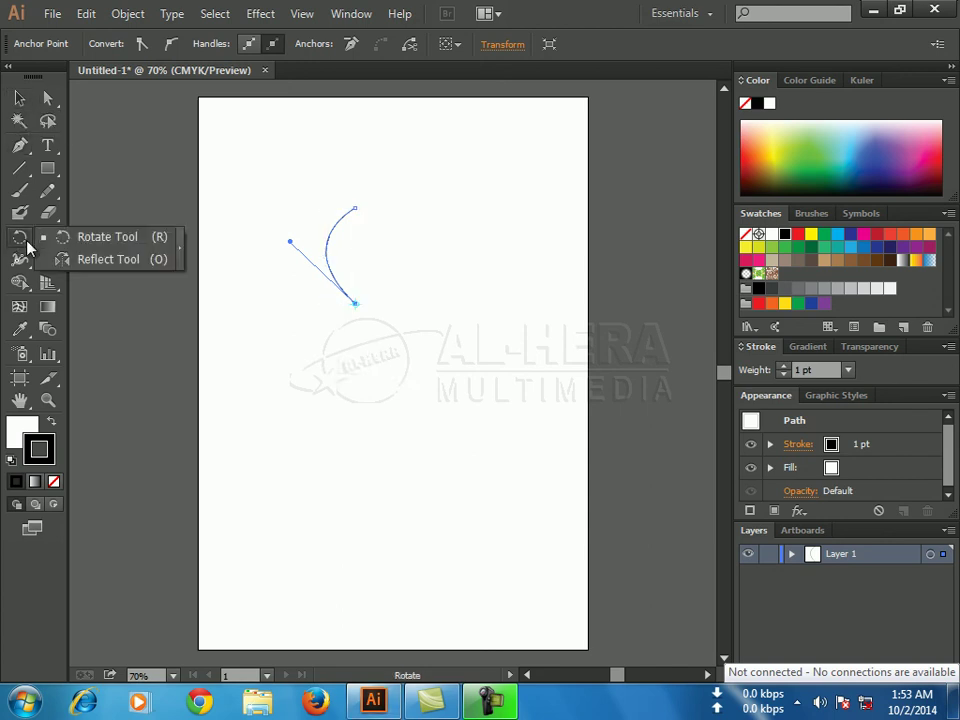
{"action": "left_click", "coordinate": [115, 260]}
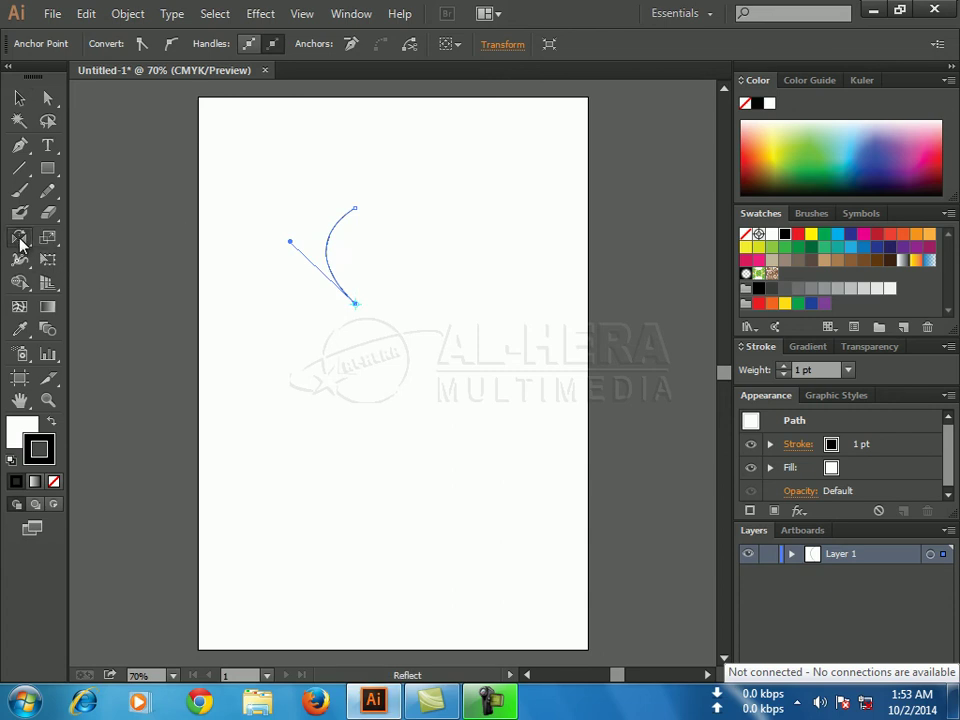
{"action": "double_click", "coordinate": [20, 243]}
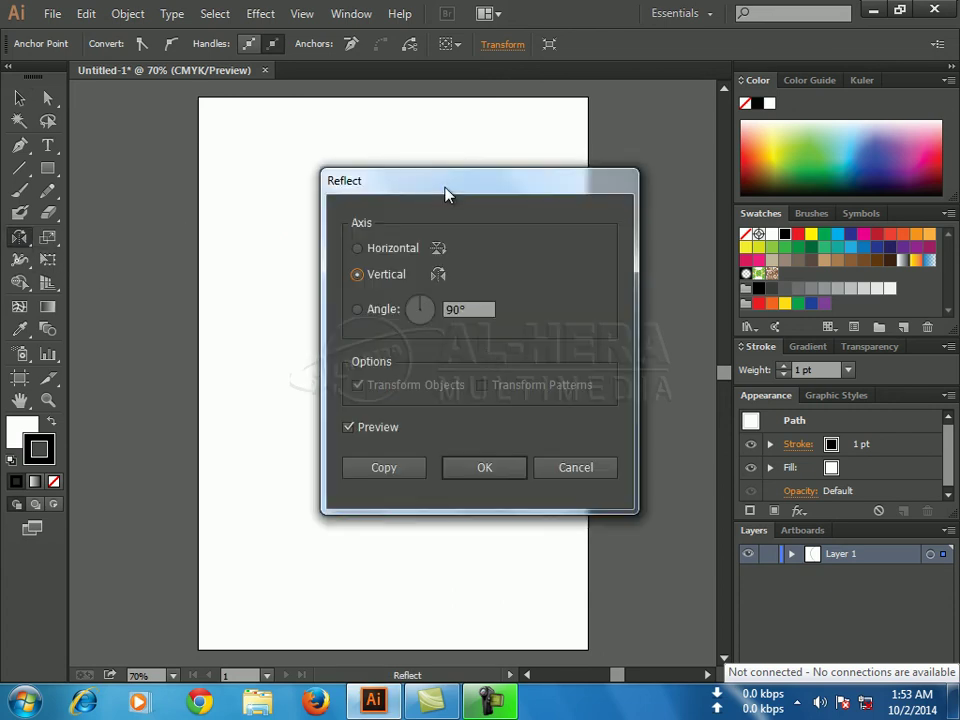
{"action": "left_click_drag", "start_coordinate": [446, 193], "coordinate": [622, 157]}
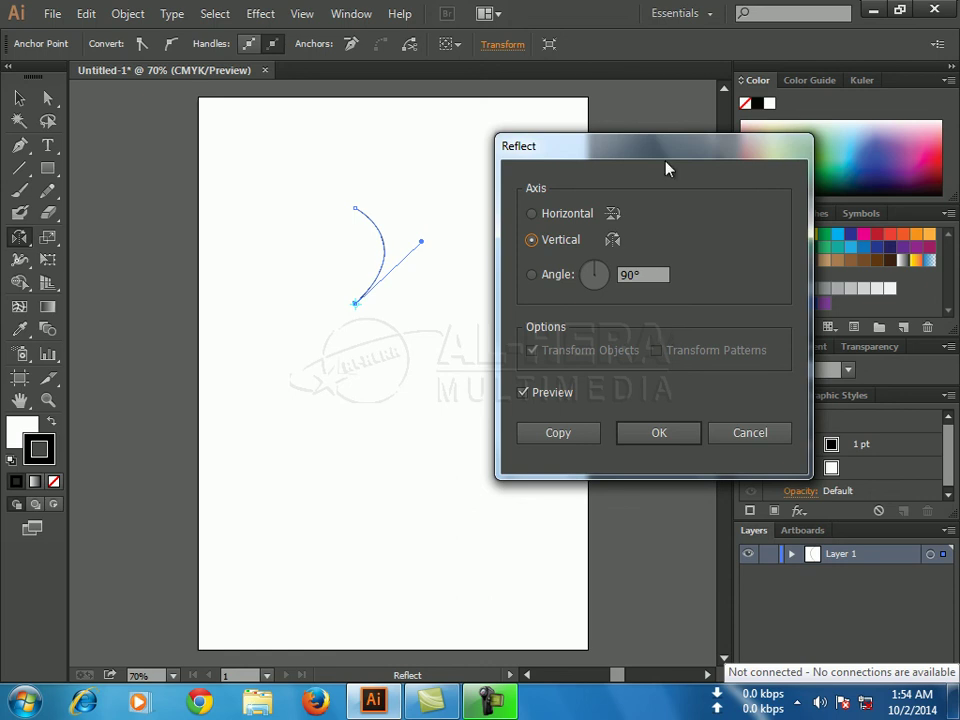
{"action": "left_click", "coordinate": [558, 433]}
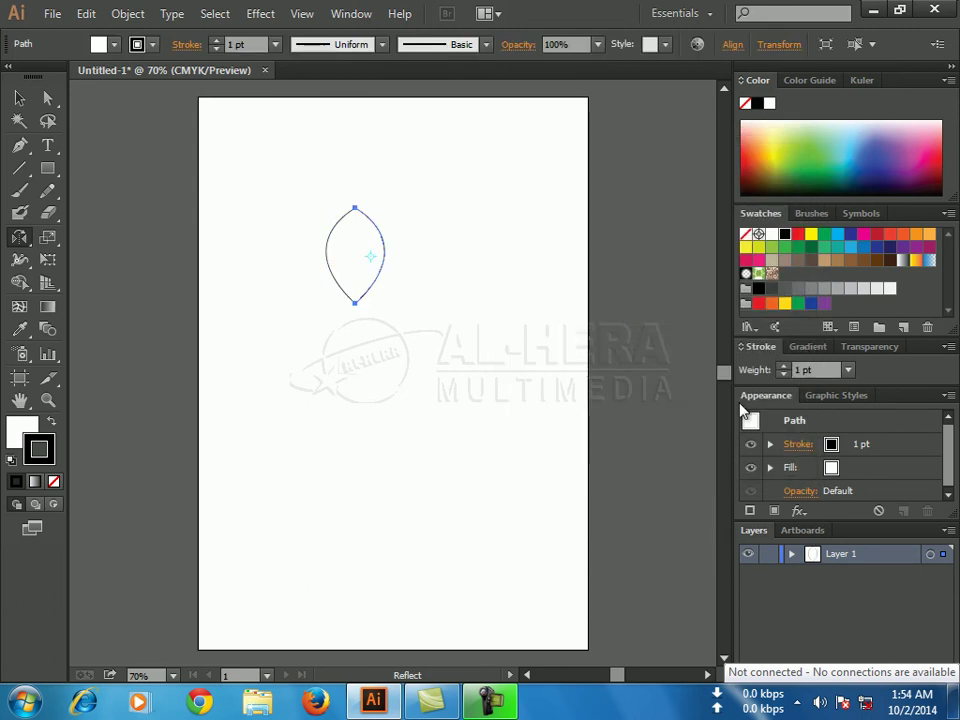
{"action": "left_click", "coordinate": [19, 97]}
{"action": "left_click", "coordinate": [436, 338]}
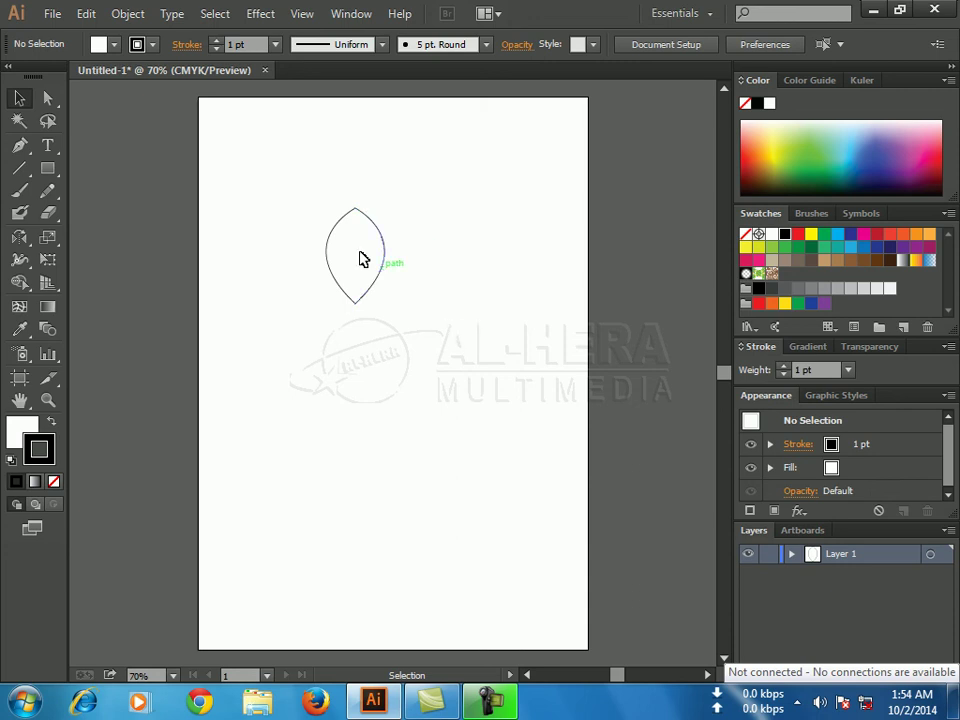
Move both halves of the leaf shape together slightly to the right and down, and delete them from the artboard
{"action": "left_click_drag", "start_coordinate": [285, 186], "coordinate": [486, 350]}
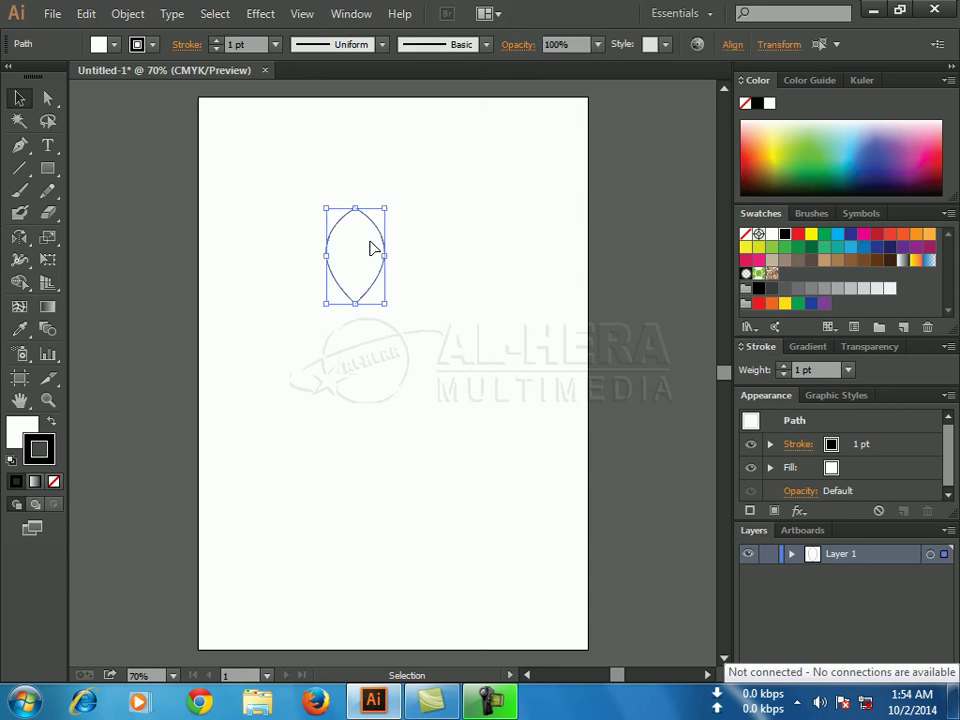
{"action": "left_click_drag", "start_coordinate": [371, 249], "coordinate": [384, 270]}
{"action": "left_click", "coordinate": [472, 387]}
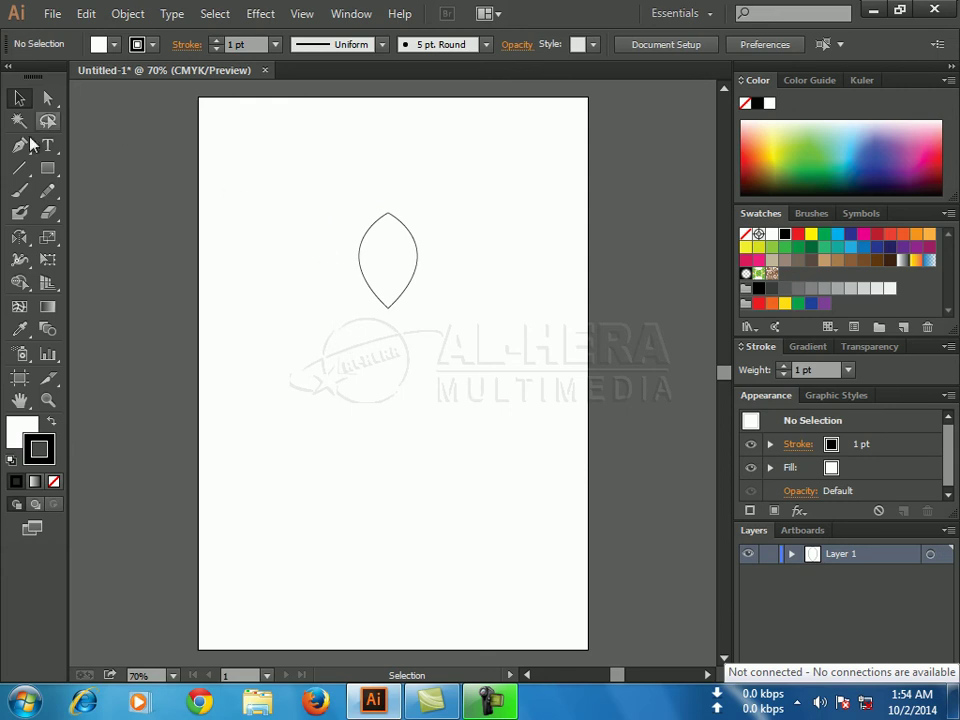
{"action": "left_click_drag", "start_coordinate": [302, 152], "coordinate": [489, 372]}
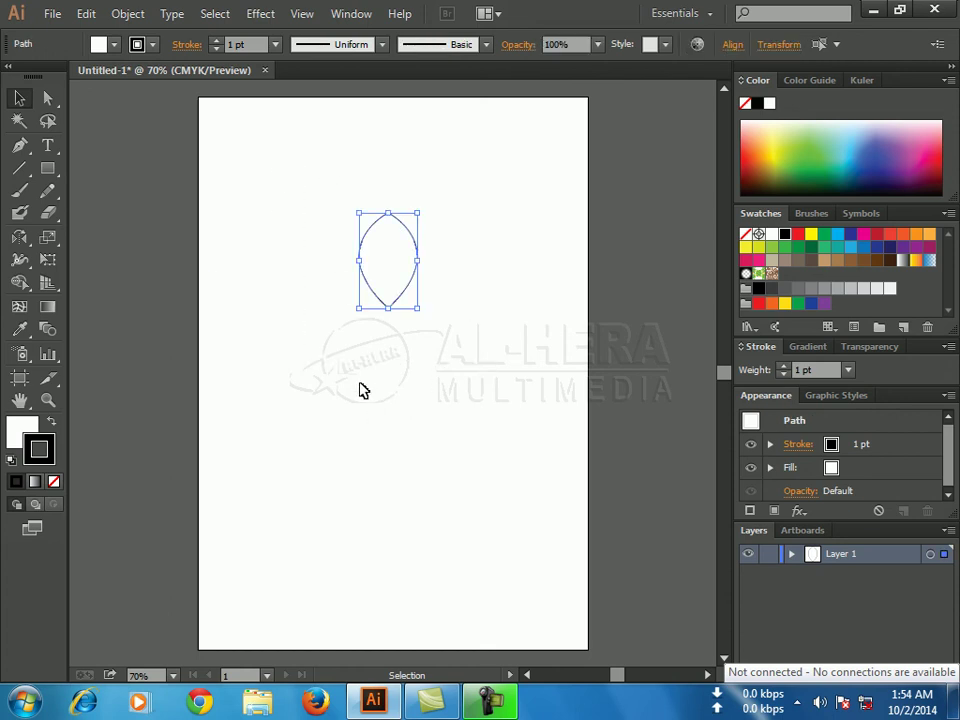
{"action": "key", "text": "Delete"}
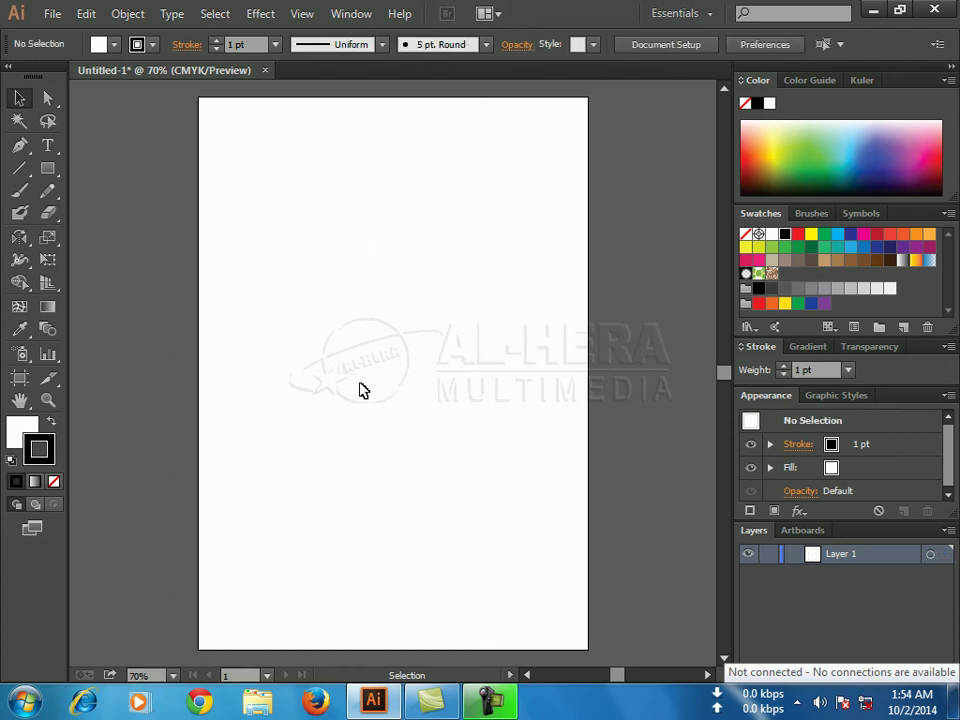